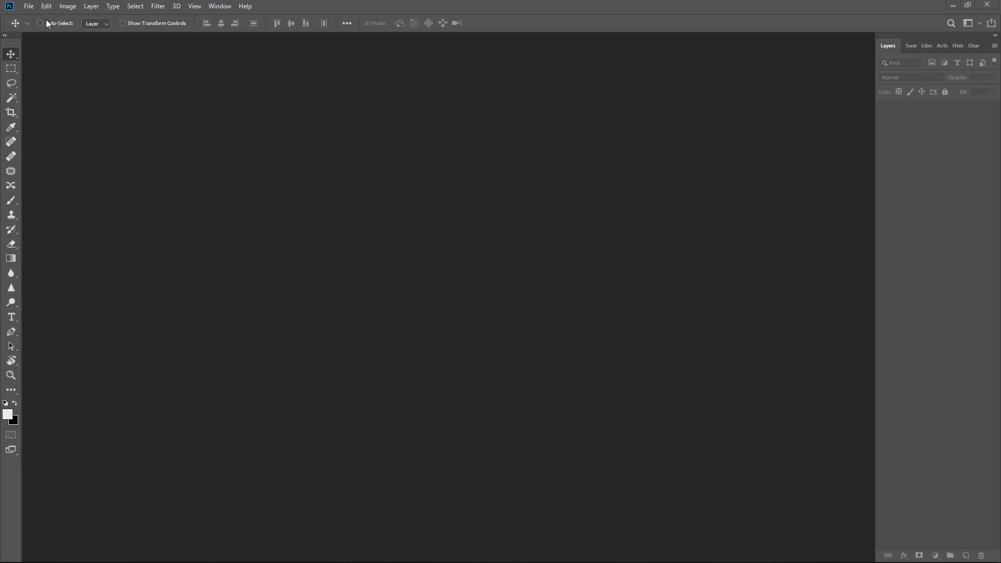
Open the File menu in the empty Photoshop workspace
left_click(29, 6)
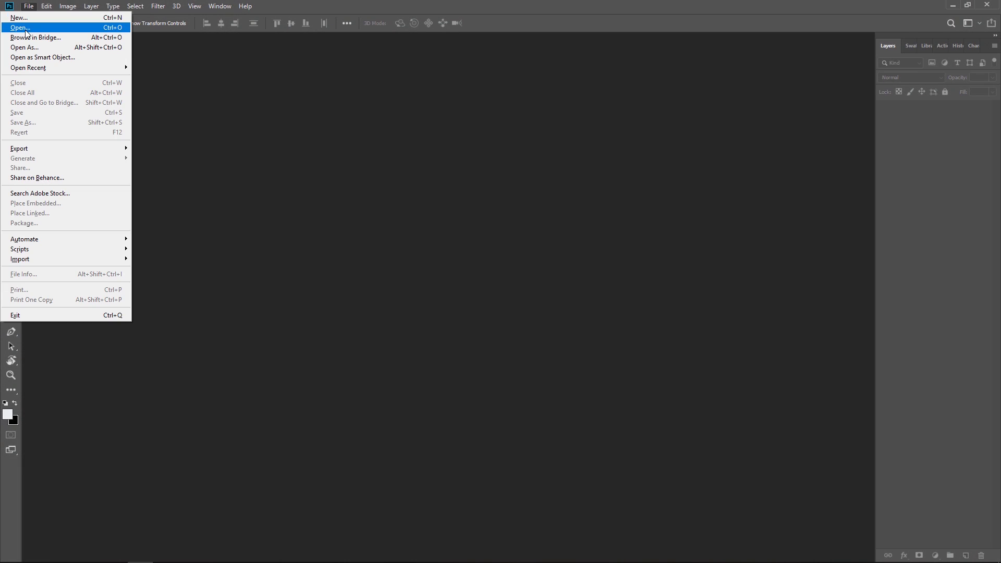
Create a new document 24 inches wide by 16 inches high at 300 ppi
left_click(29, 20)
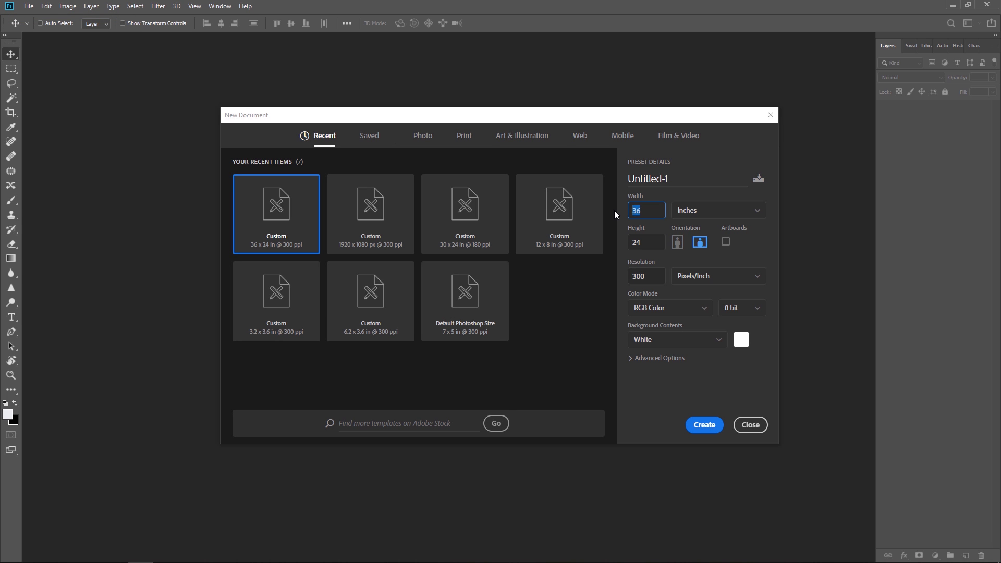
type("24")
key("Tab")
type("16")
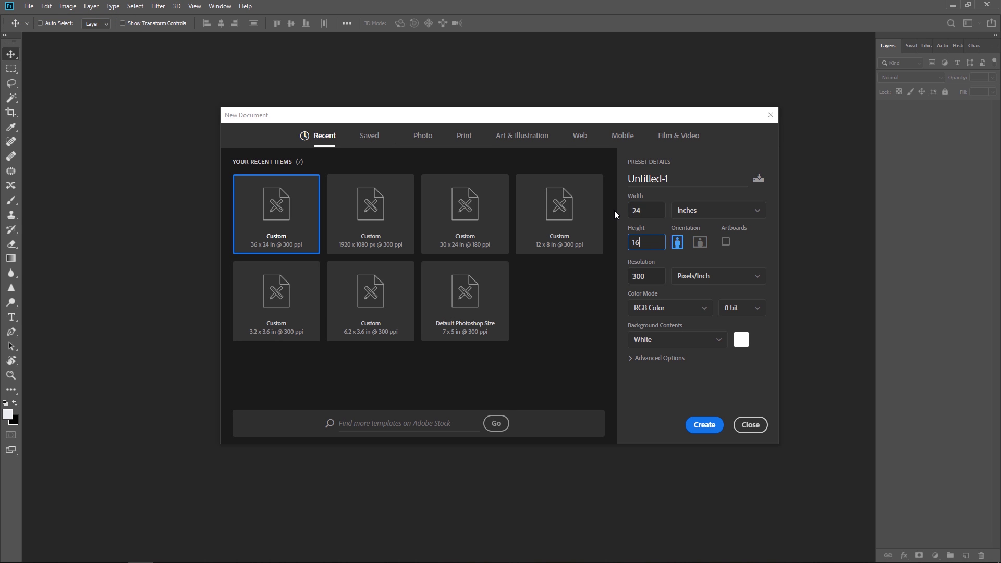
key("Tab")
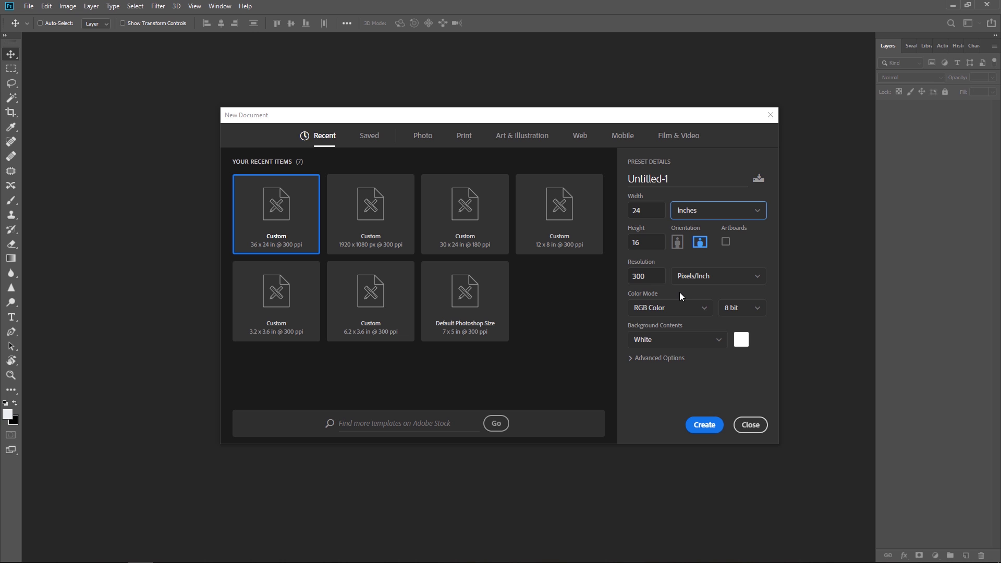
left_click(711, 433)
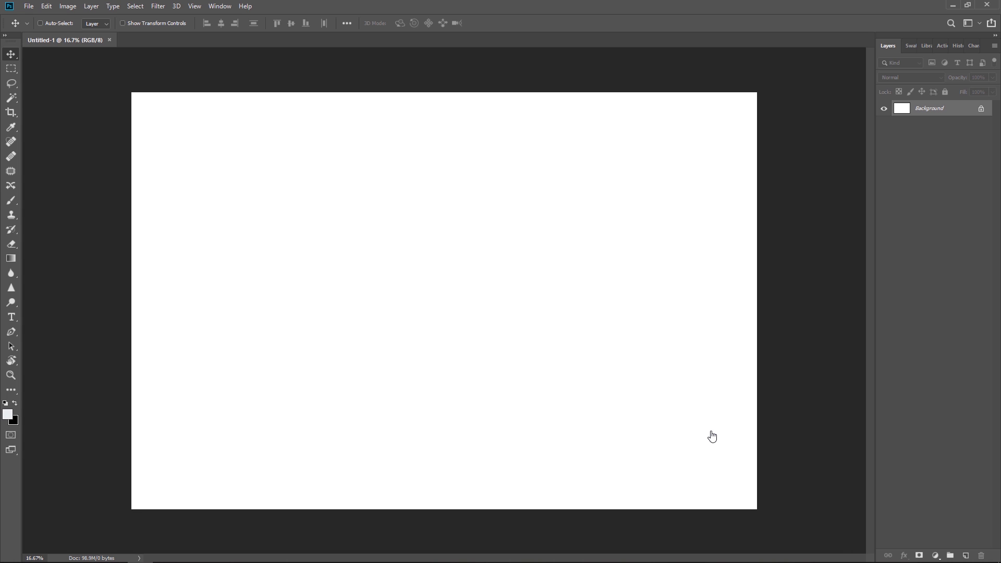
Place Fighter Plane.jpg into the document as an embedded layer
left_click(29, 6)
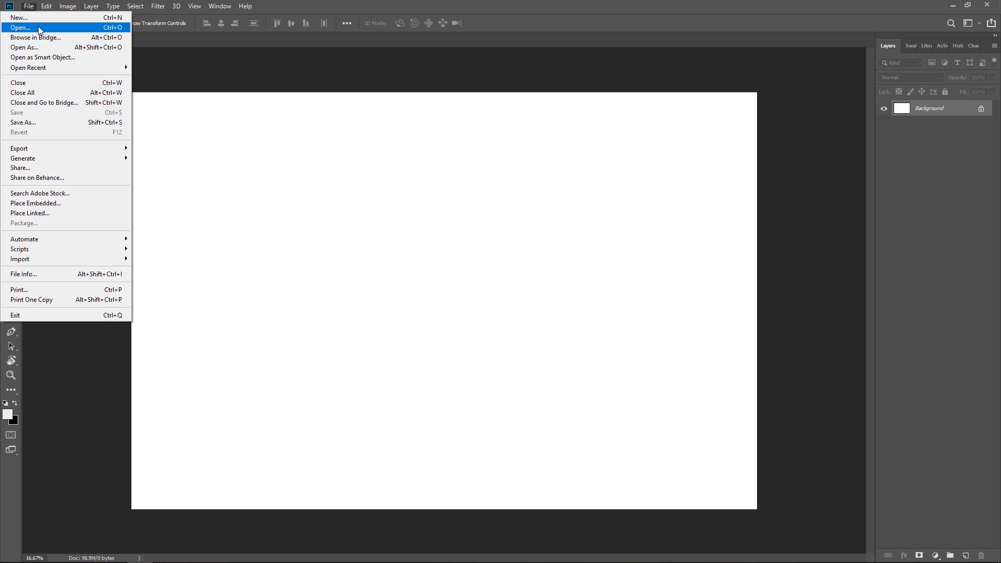
left_click(87, 208)
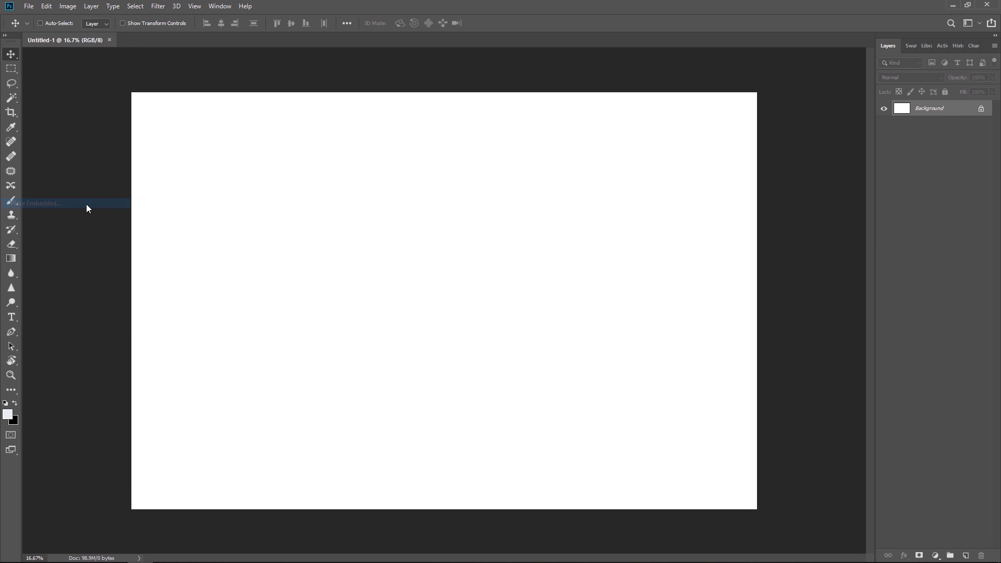
left_click(231, 86)
left_click(729, 476)
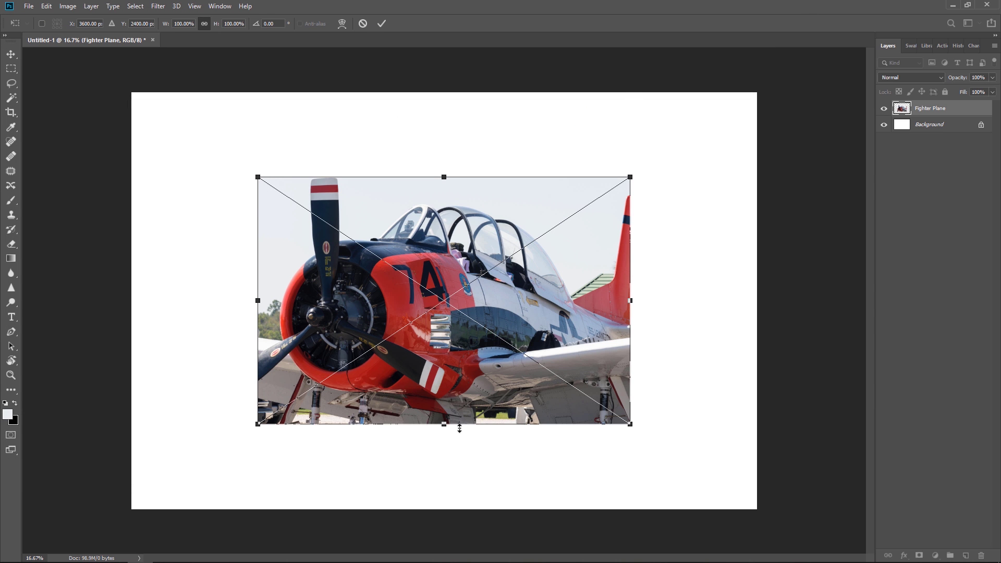
Scale the fighter plane to about 187% so it covers the canvas, and commit
left_click_drag(444, 424, 442, 513)
left_click_drag(443, 176, 478, 53)
mouse_move(432, 233)
left_mouse_down()
mouse_move(422, 247)
mouse_move(438, 247)
left_mouse_up()
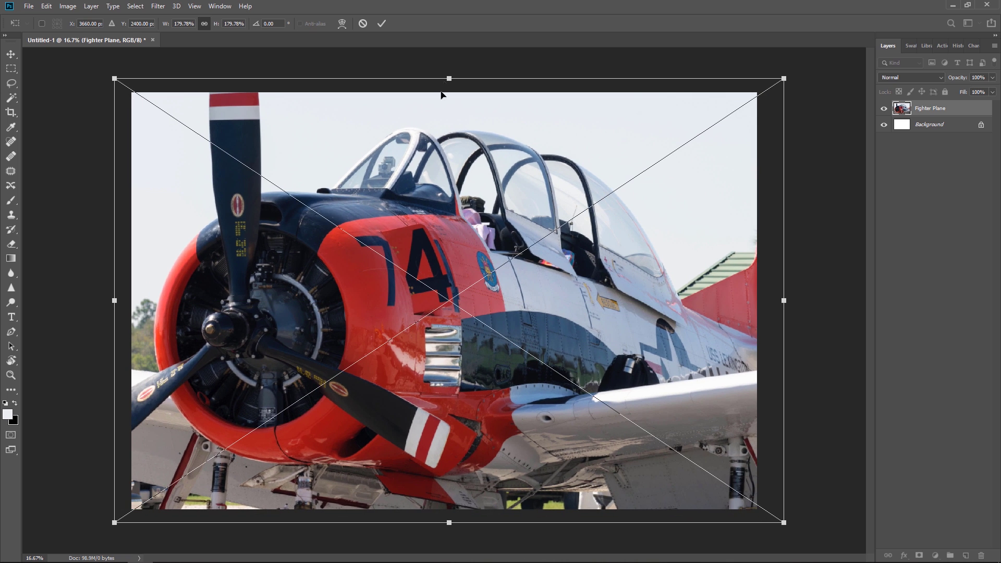
left_click_drag(447, 76, 447, 58)
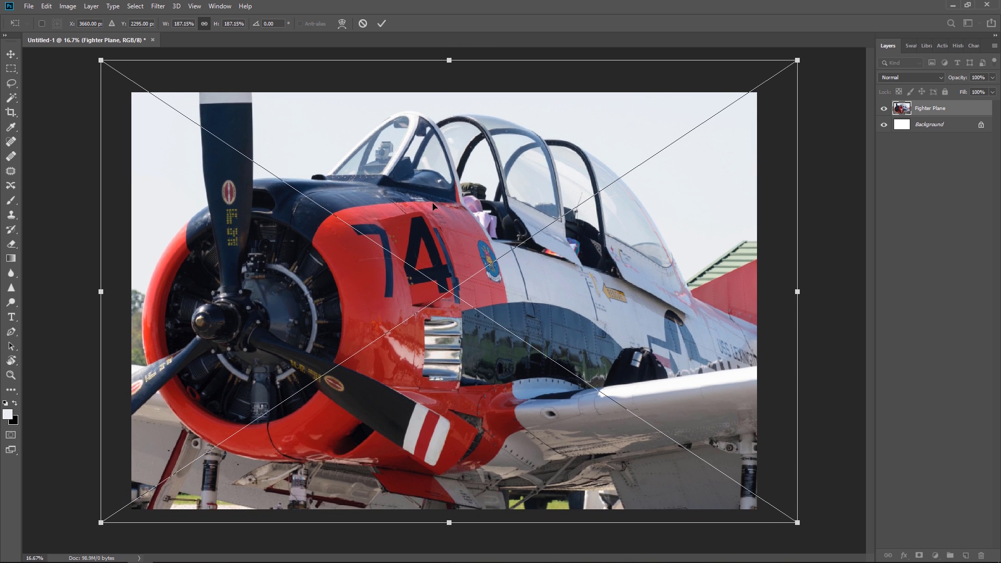
left_click_drag(435, 206, 444, 207)
key("Return")
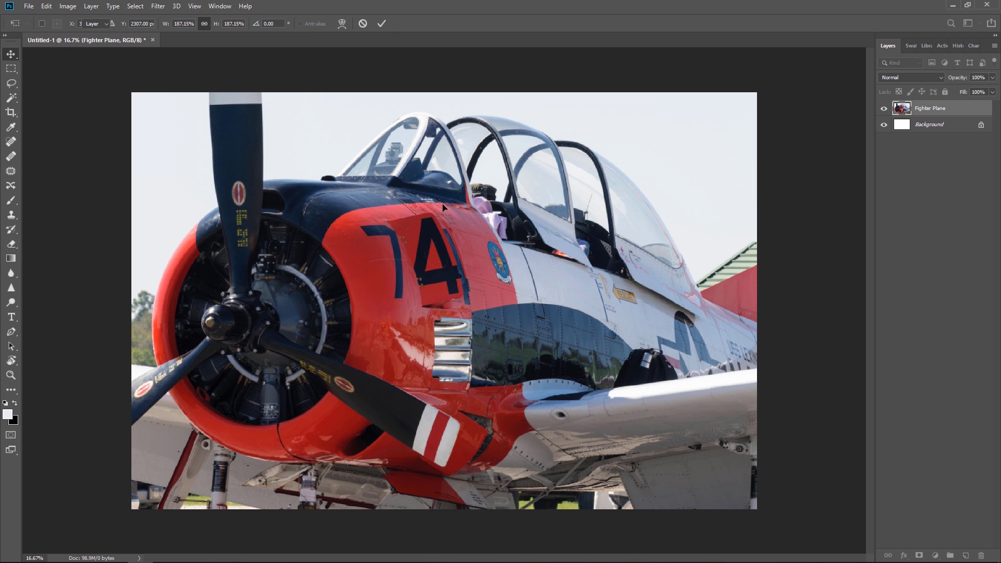
left_click(29, 6)
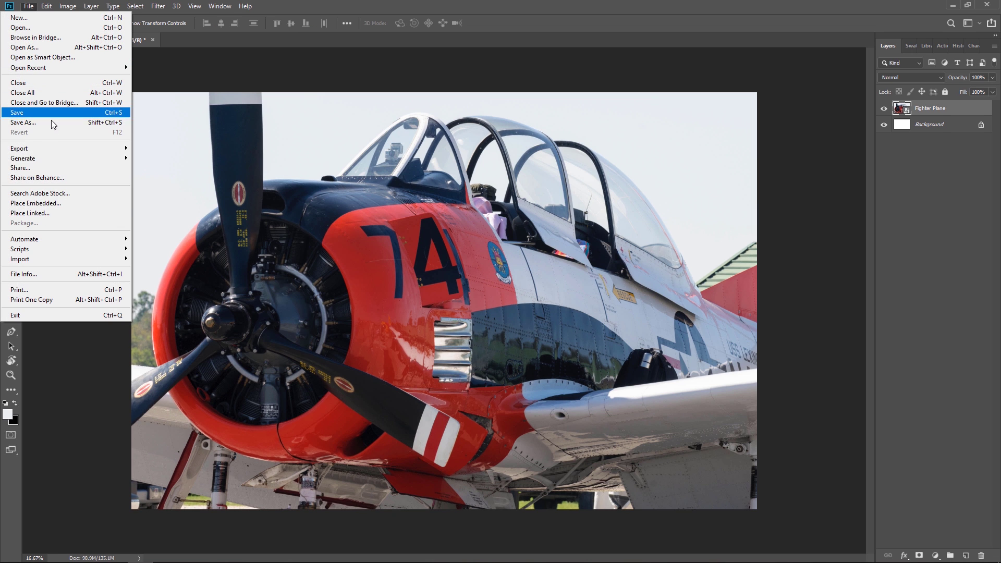
Place The Aviator.jpg above the plane and enlarge it to fill the canvas
left_click(66, 203)
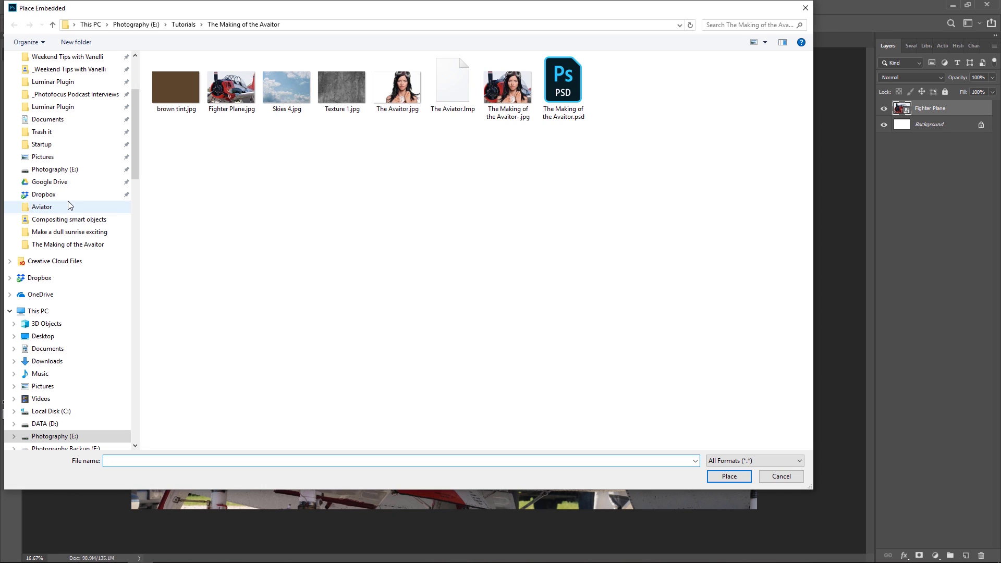
left_click(396, 87)
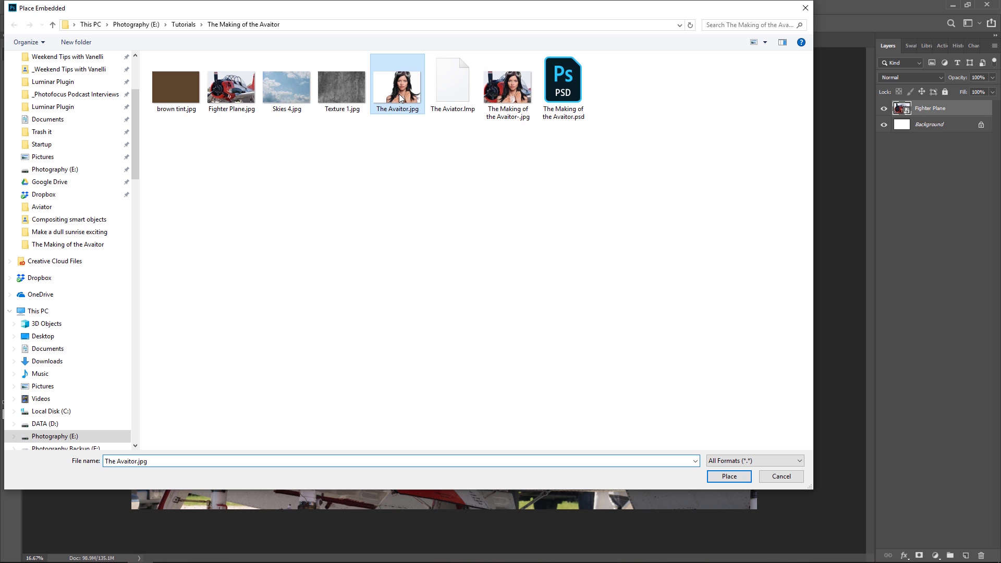
left_click(728, 477)
left_click_drag(446, 425, 445, 510)
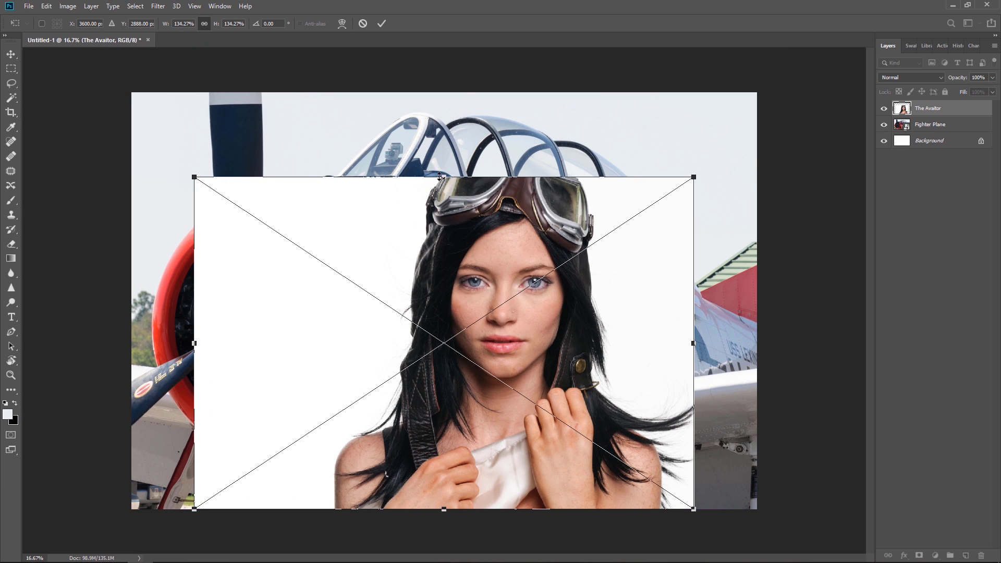
left_click_drag(439, 178, 454, 83)
key("Return")
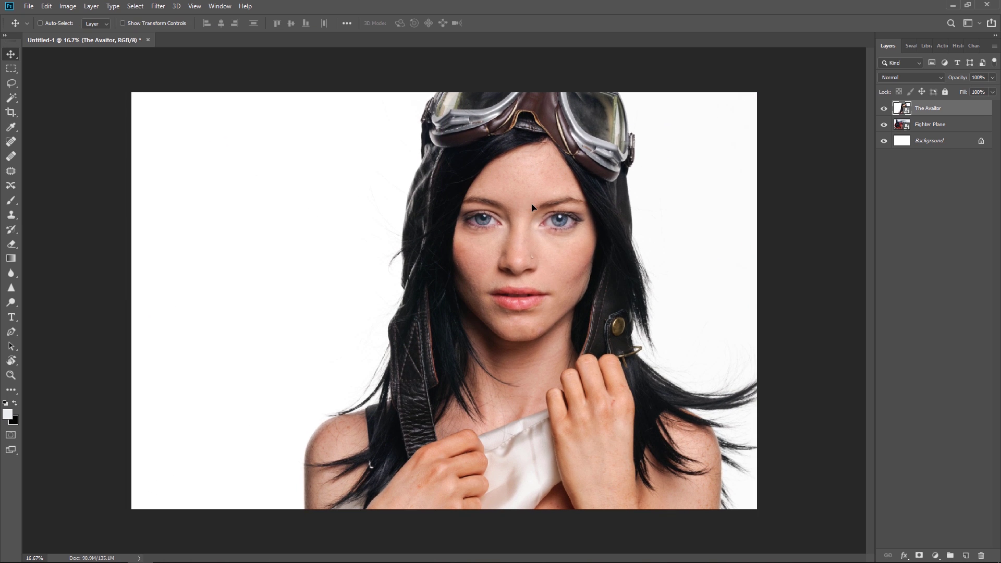
Start a crop over the whole image with the Fighter Plane layer active
key("c")
key("alt+bracketleft")
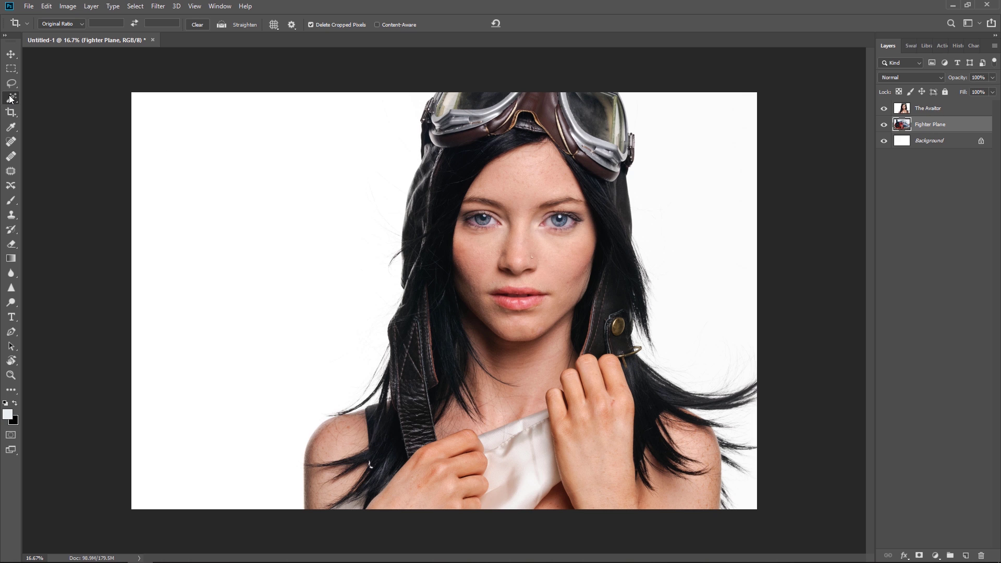
left_click(11, 112)
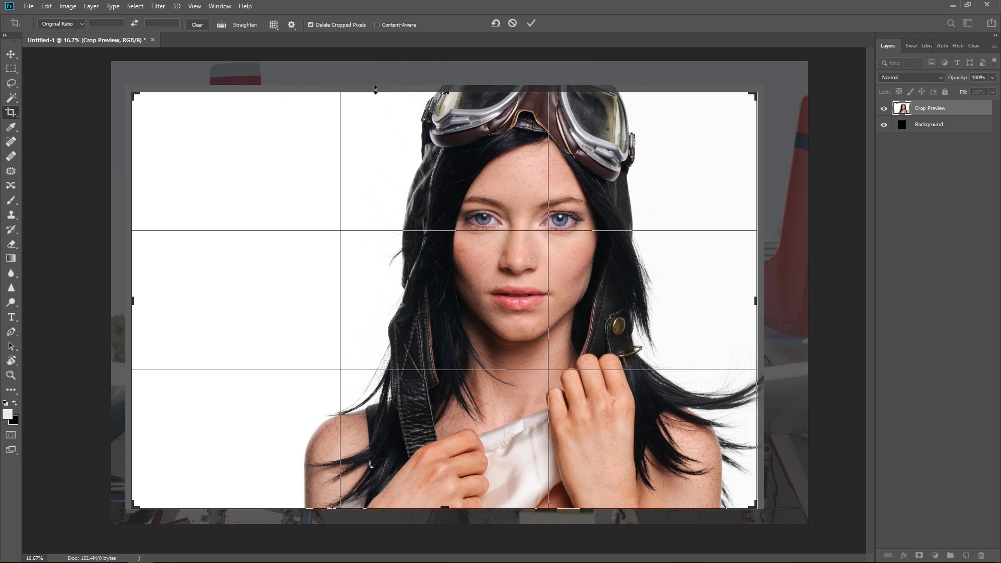
Crop off the overflow and convert the Fighter Plane layer to a smart object
key("Return")
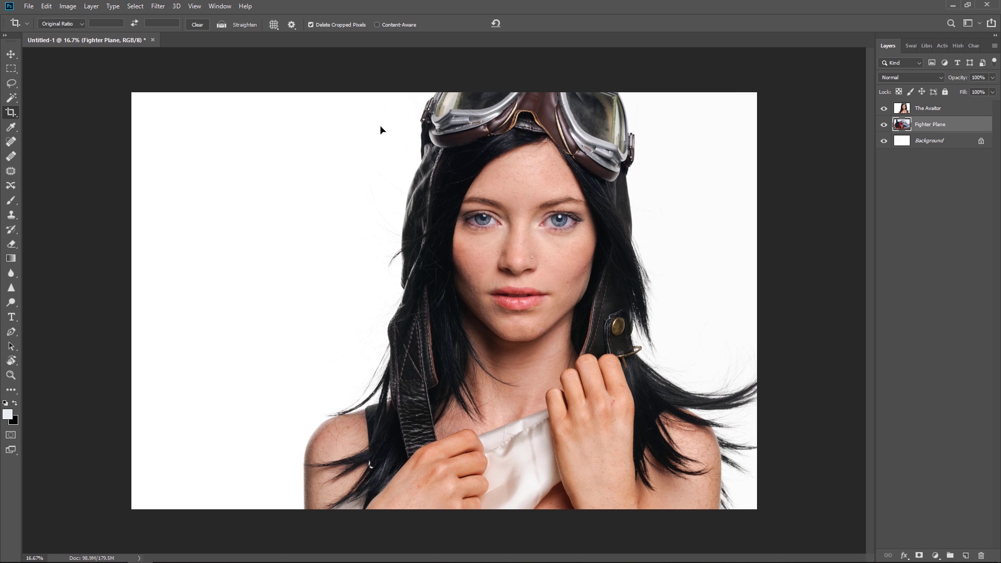
right_click(941, 131)
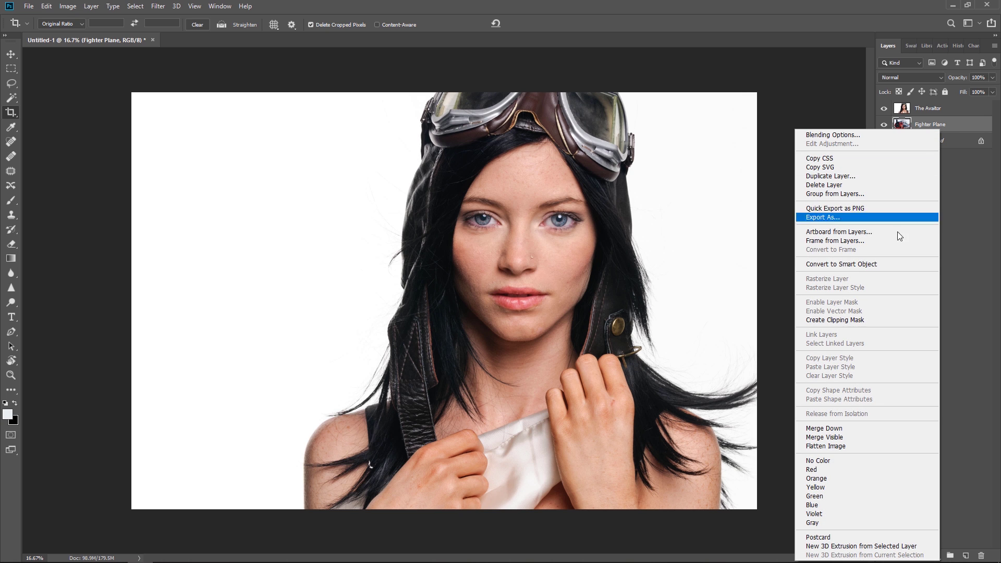
left_click(889, 264)
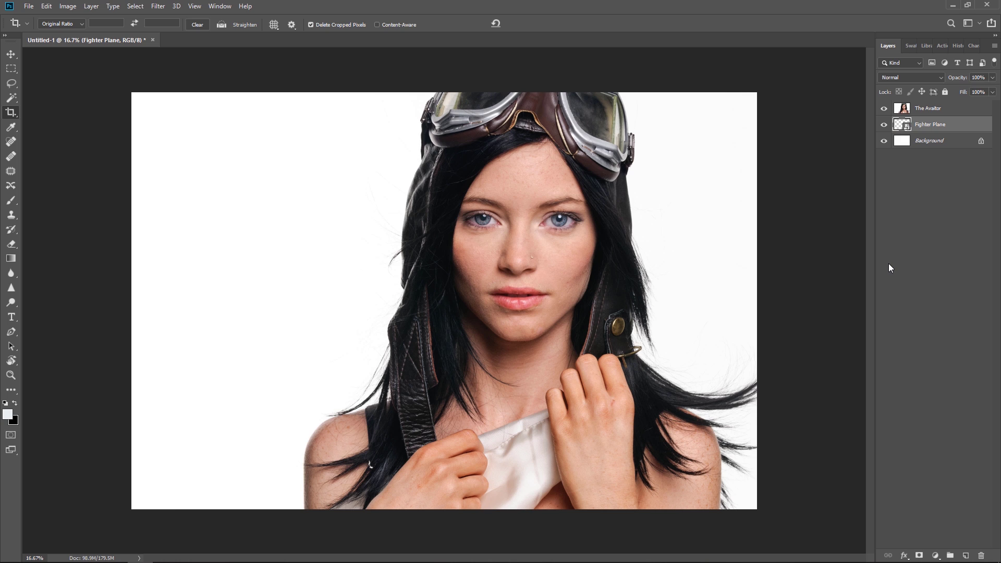
Inspect the Fighter Plane smart object's contents, then return and select The Aviator layer
double_click(906, 127)
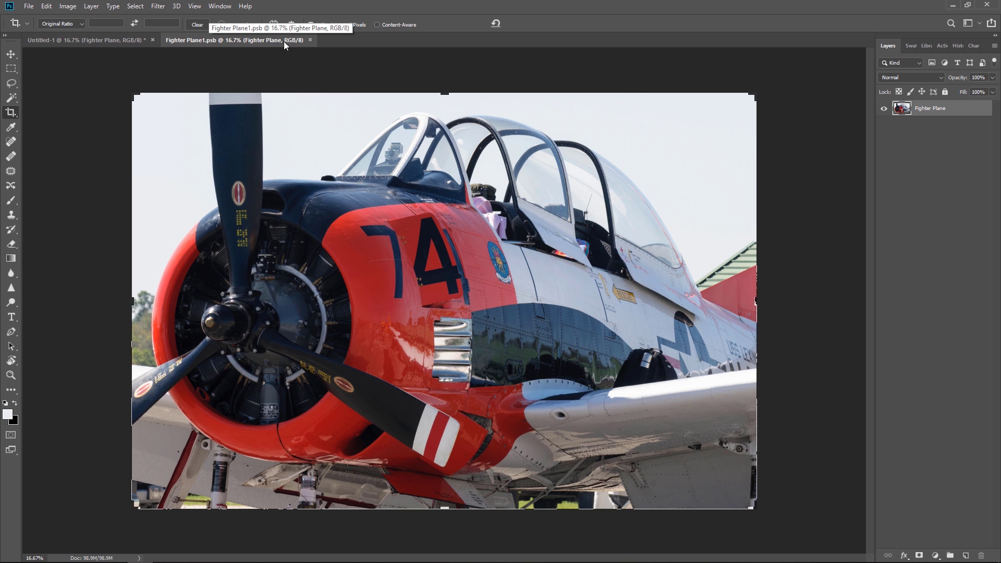
left_click(310, 40)
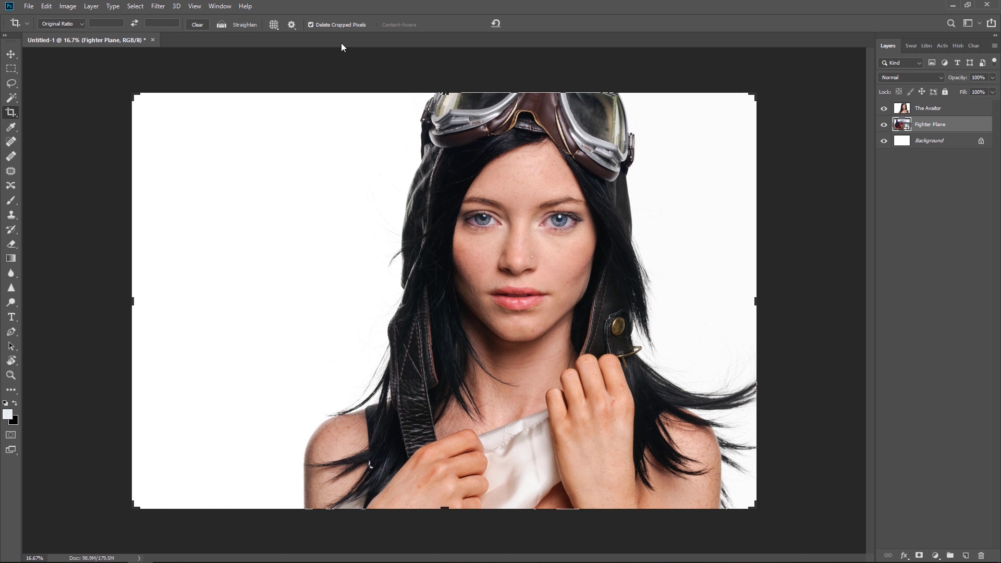
left_click(928, 110)
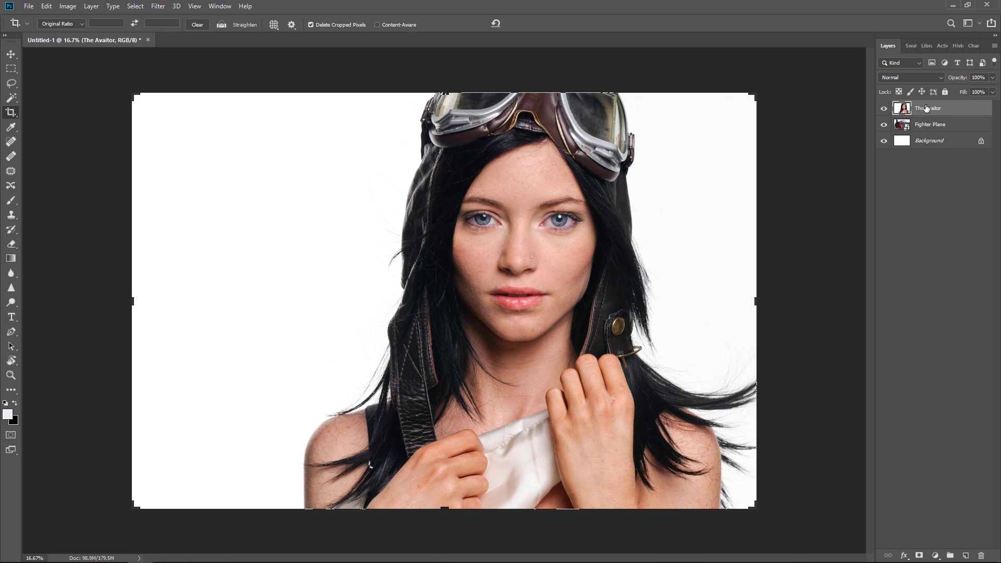
Select the aviator with Select Subject, add the stray shoulder area, and enter Select and Mask
left_click(12, 98)
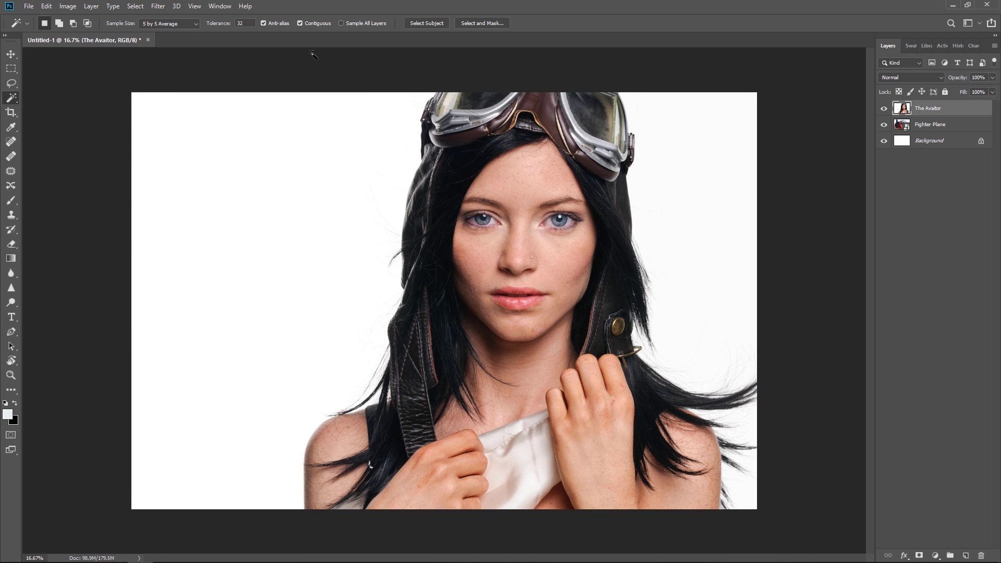
left_click(430, 24)
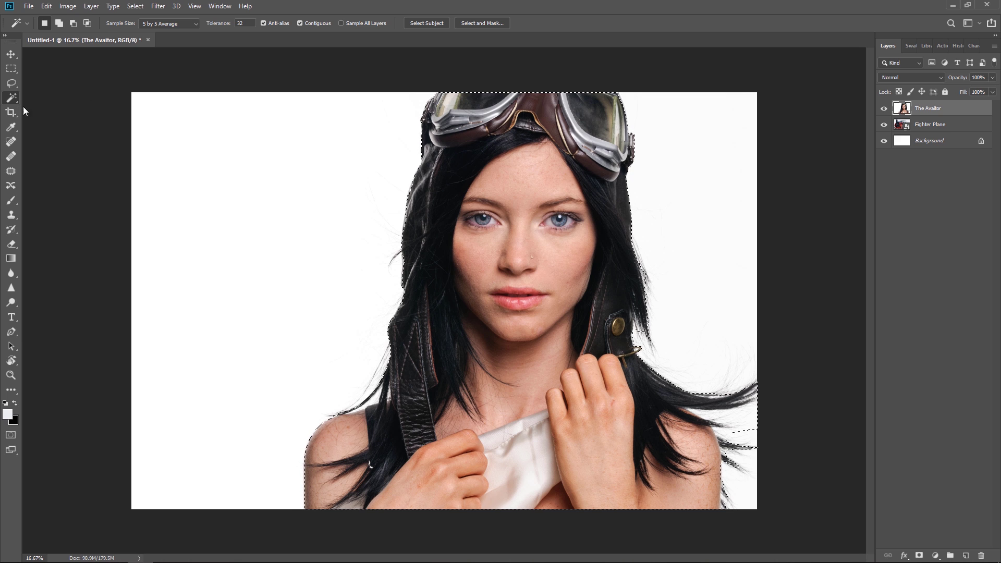
left_click(737, 415, "shift")
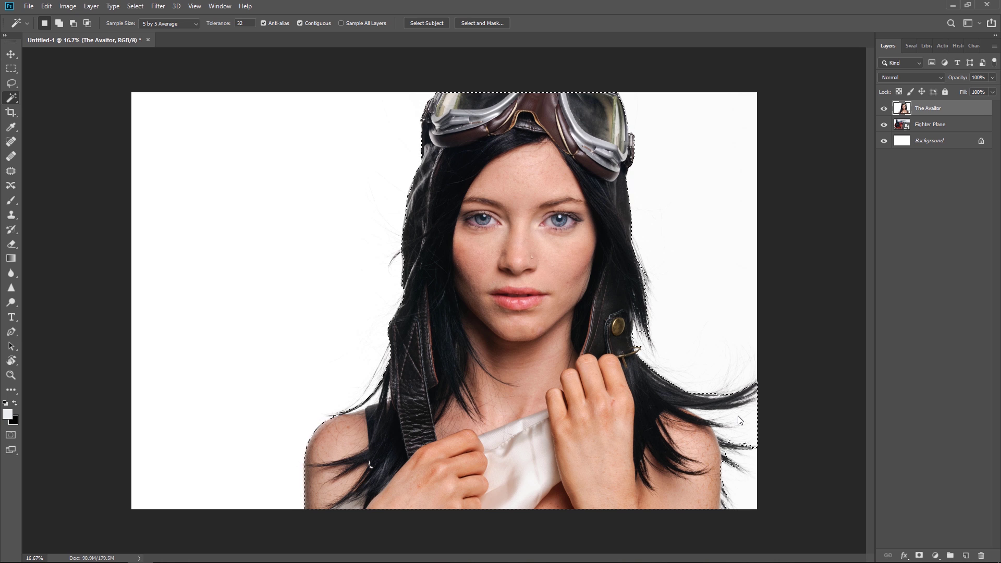
left_click(477, 26)
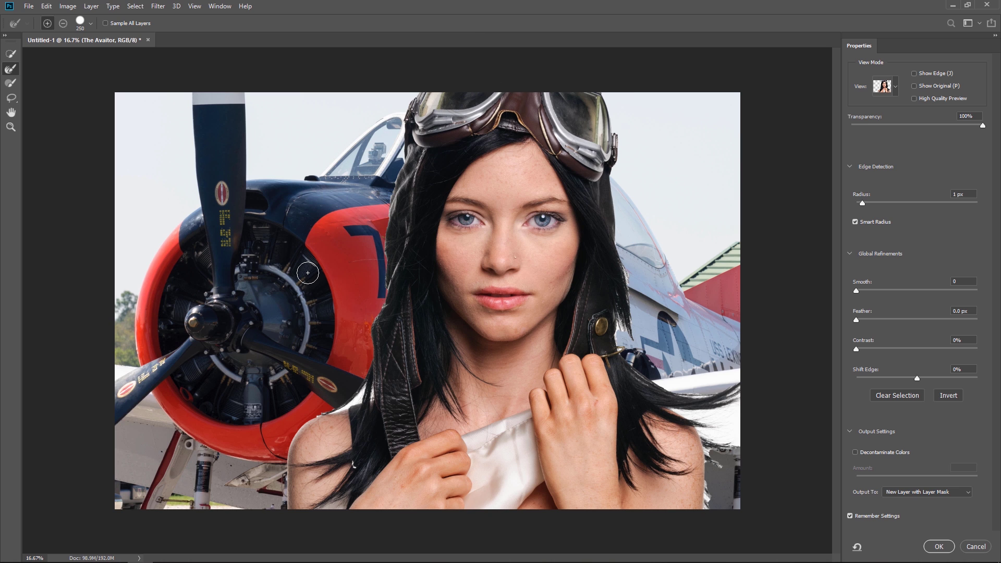
Preview in Onion Skin and refine the hair edge with a smaller Refine Edge brush
left_click(897, 89)
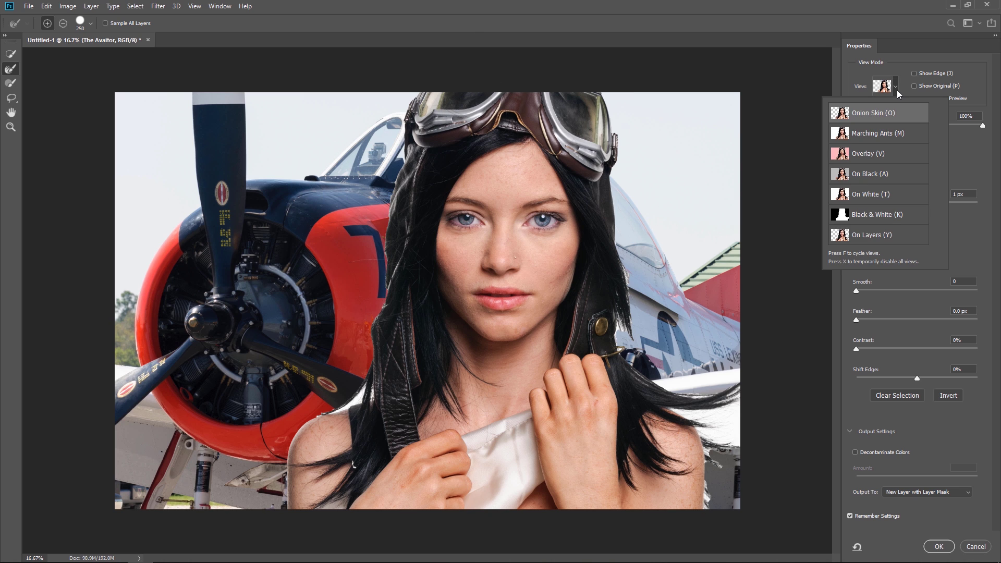
left_click(880, 116)
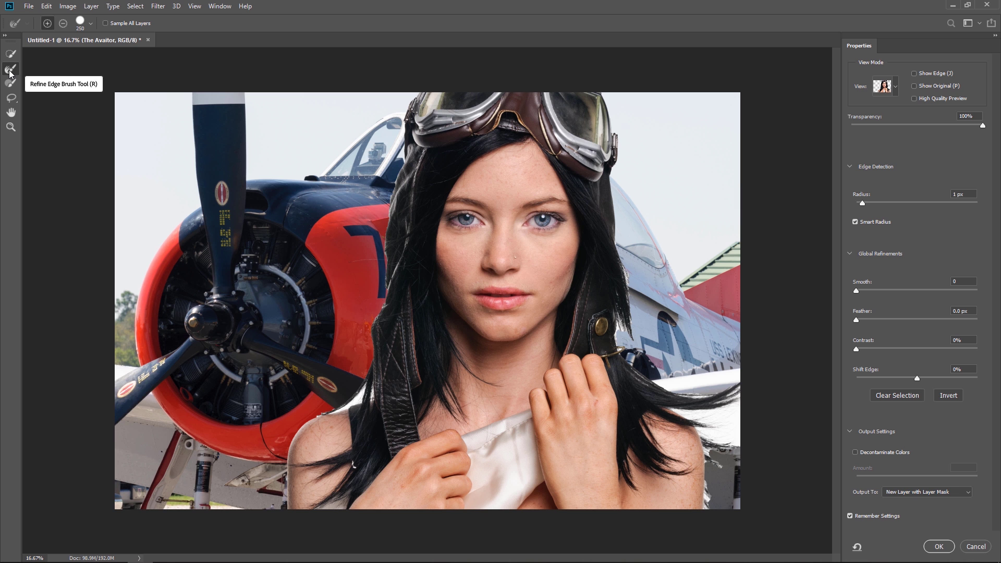
scroll(366, 389, "up", 5)
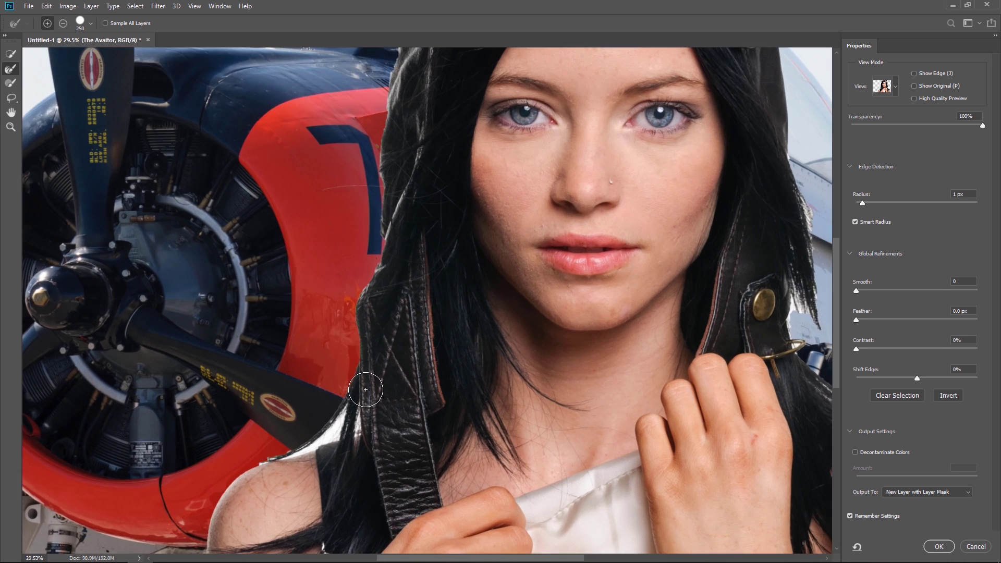
scroll(366, 389, "up", 1)
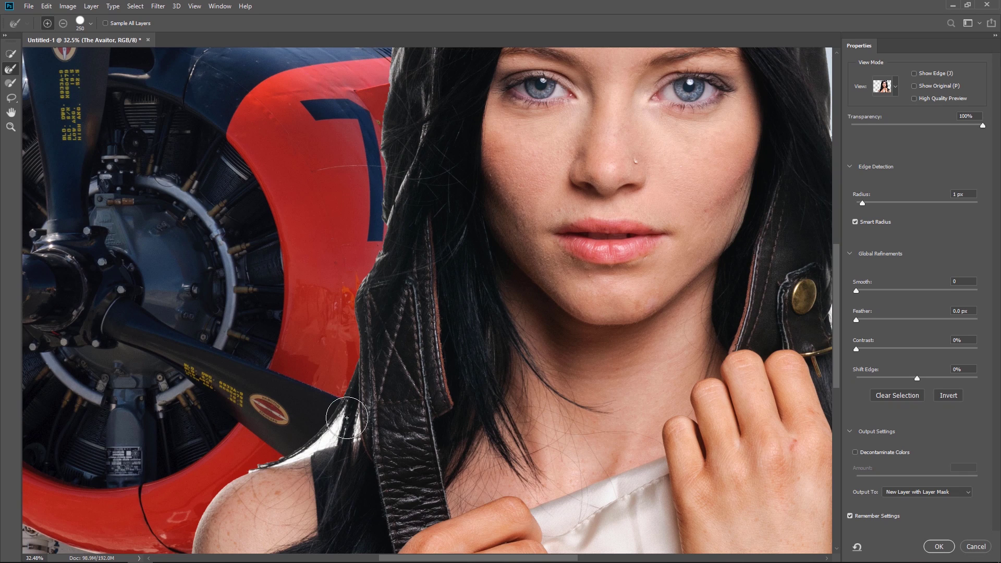
key("bracketleft")
key("bracketleft")
mouse_move(345, 420)
left_mouse_down()
mouse_move(295, 454)
mouse_move(348, 411)
mouse_move(317, 447)
left_mouse_up()
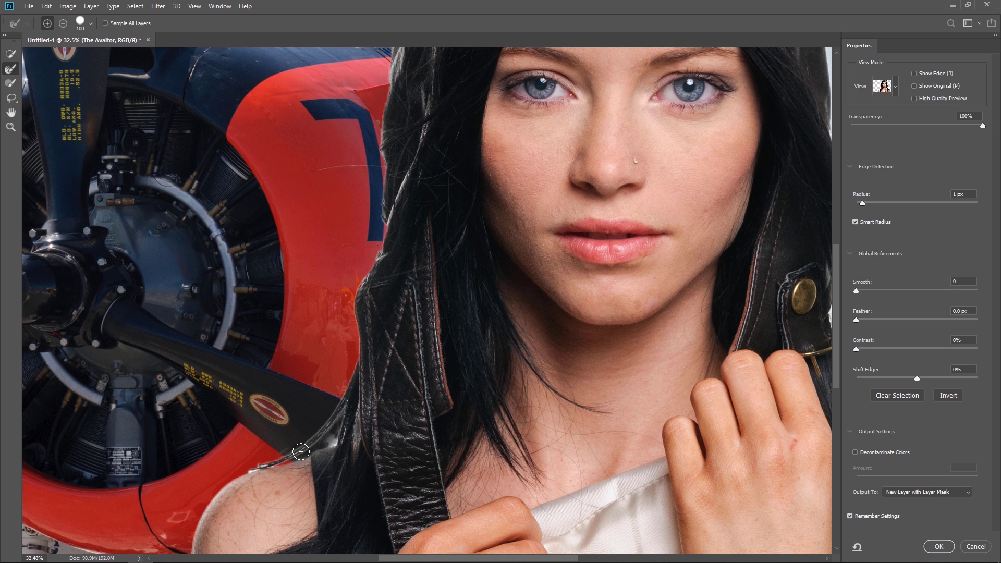
mouse_move(301, 452)
left_mouse_down()
mouse_move(250, 473)
mouse_move(351, 428)
mouse_move(309, 441)
left_mouse_up()
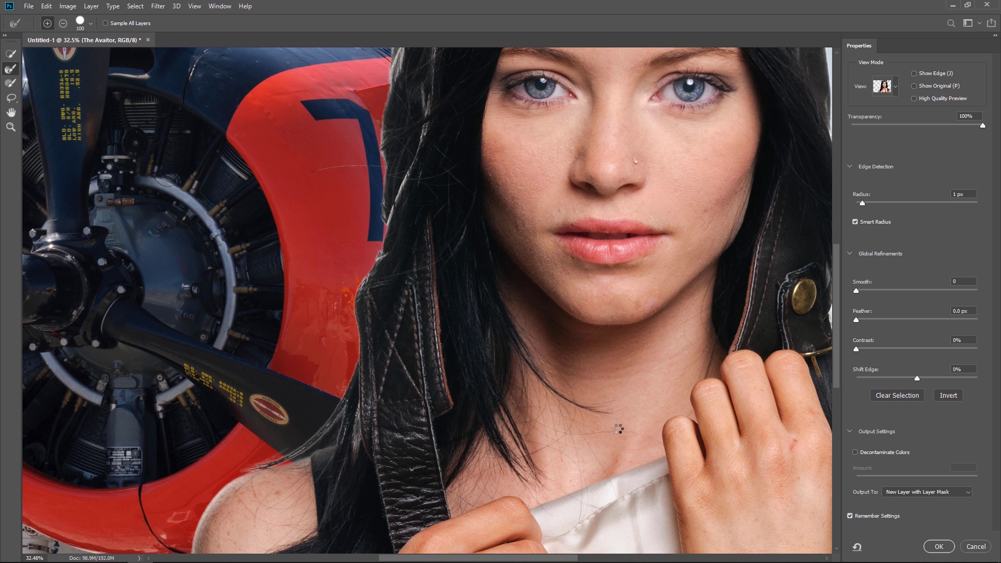
Turn on Decontaminate Colors and output the cutout as a masked layer
key("ctrl+0")
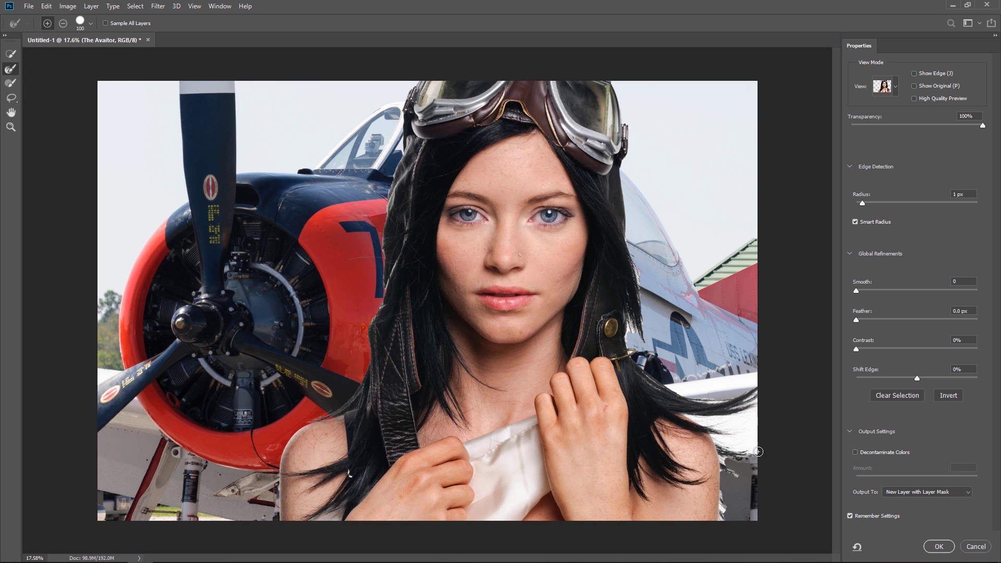
key("ctrl+0")
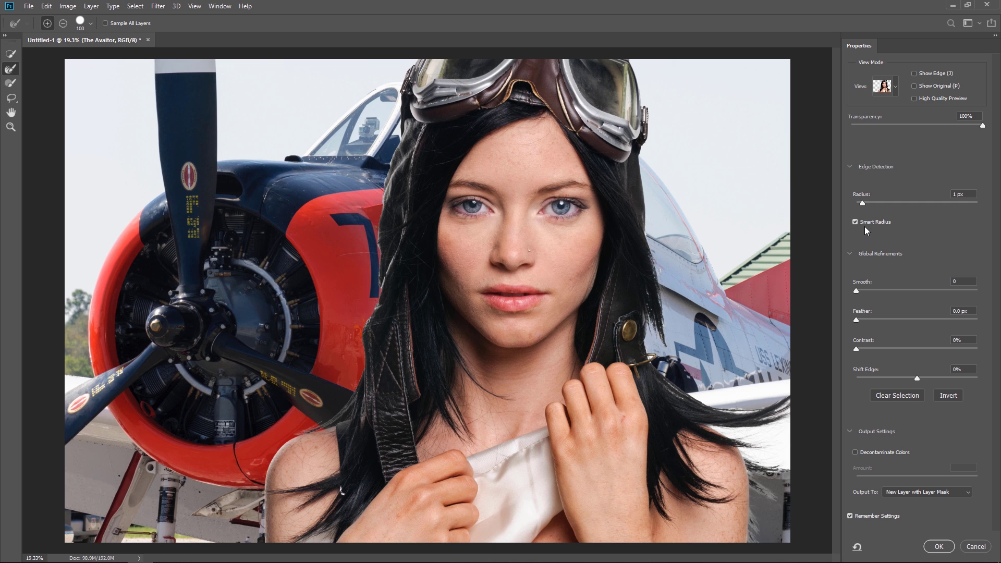
left_click(855, 452)
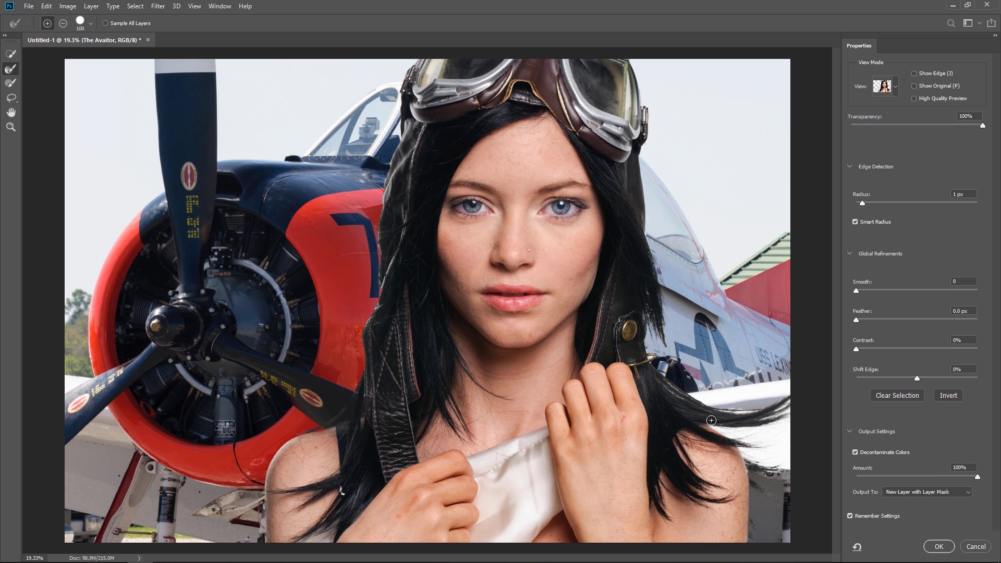
left_click(935, 548)
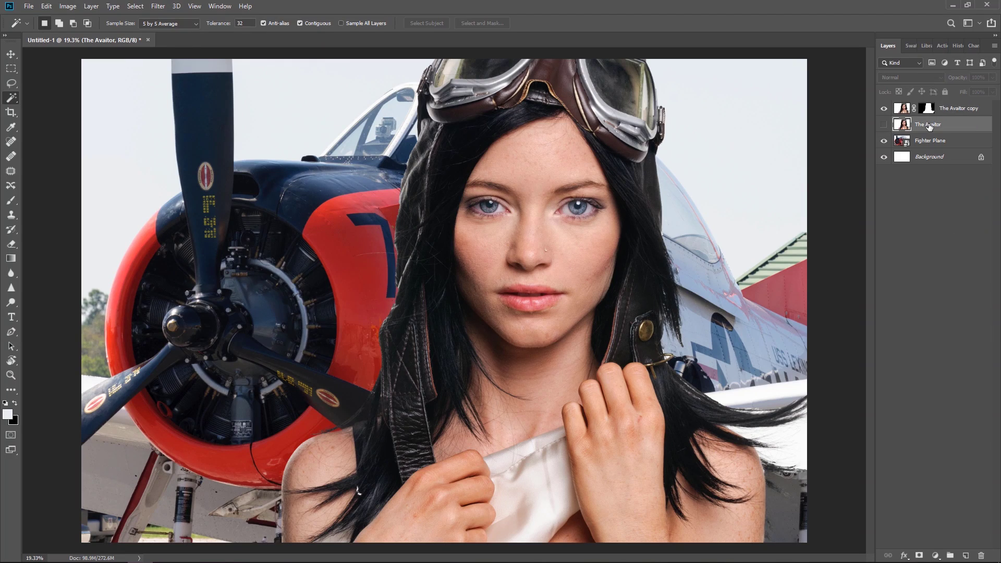
Delete the hidden original aviator layer and convert The Aviator copy to a smart object
key("Delete")
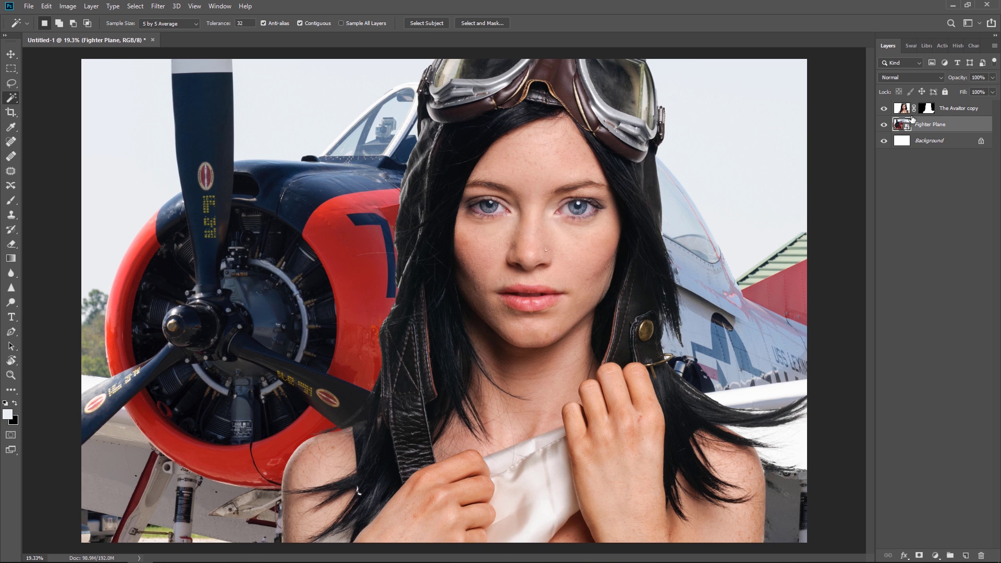
right_click(949, 114)
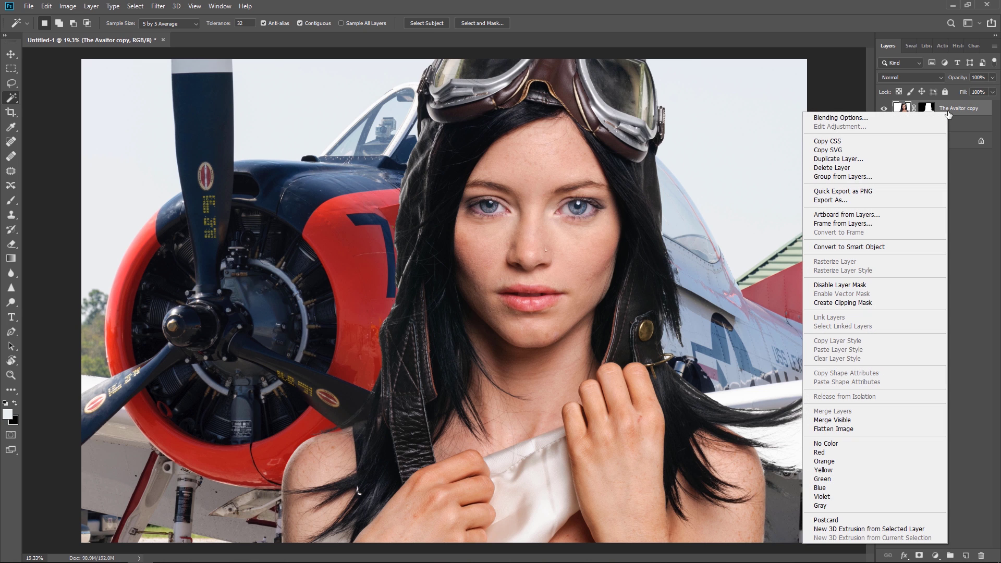
left_click(879, 247)
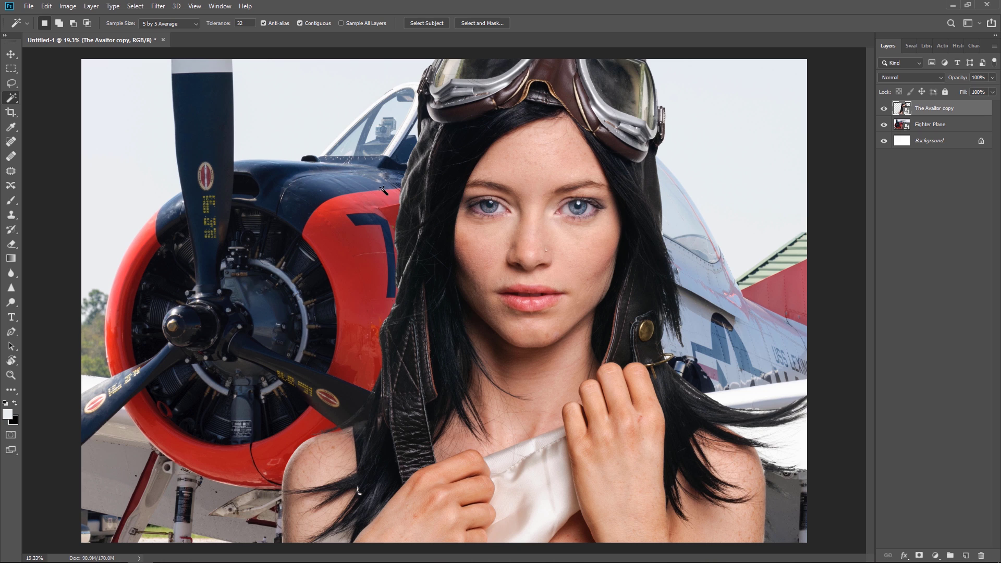
Convert The Aviator copy and Fighter Plane layers together into one smart object
left_click(957, 125, "shift")
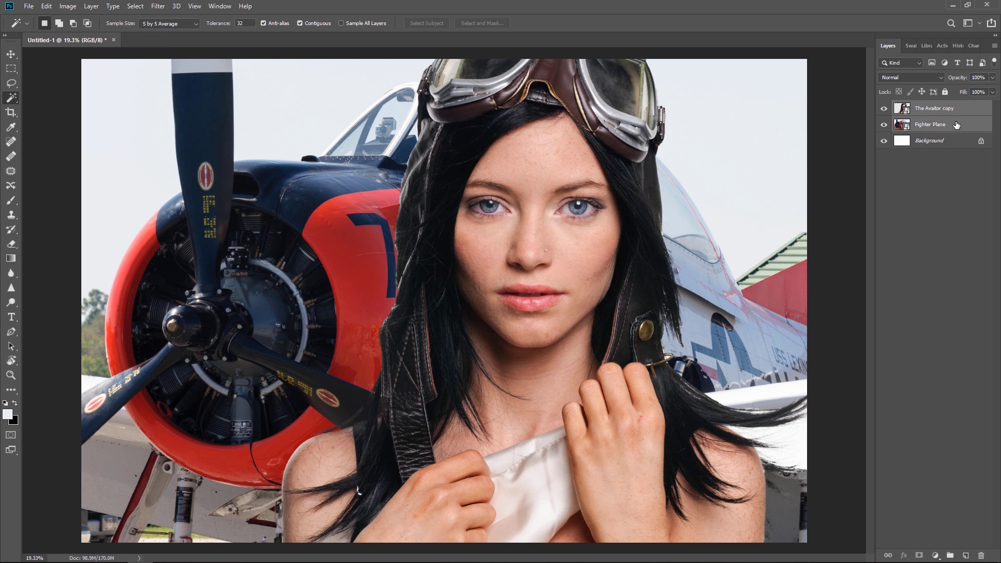
right_click(928, 110)
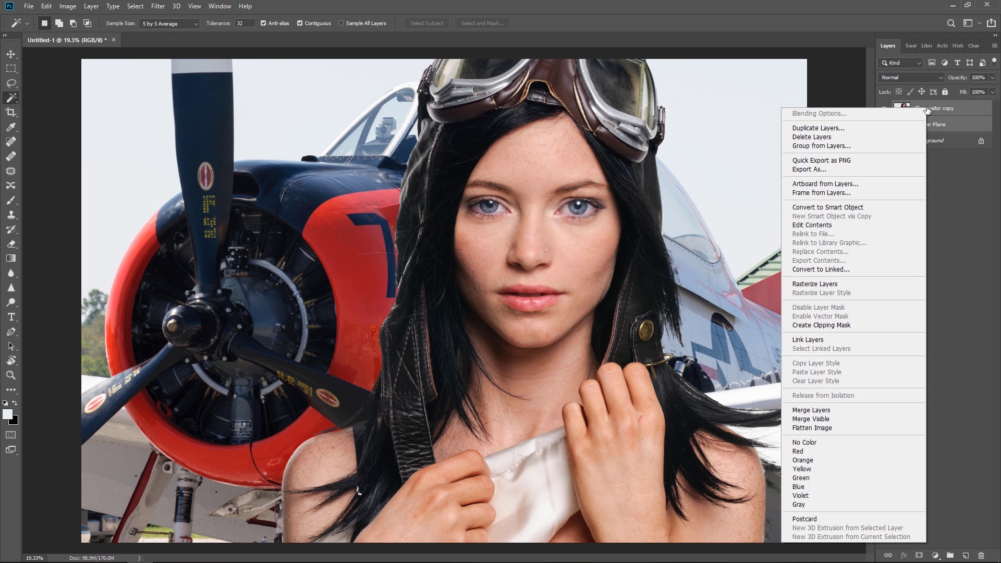
left_click(868, 208)
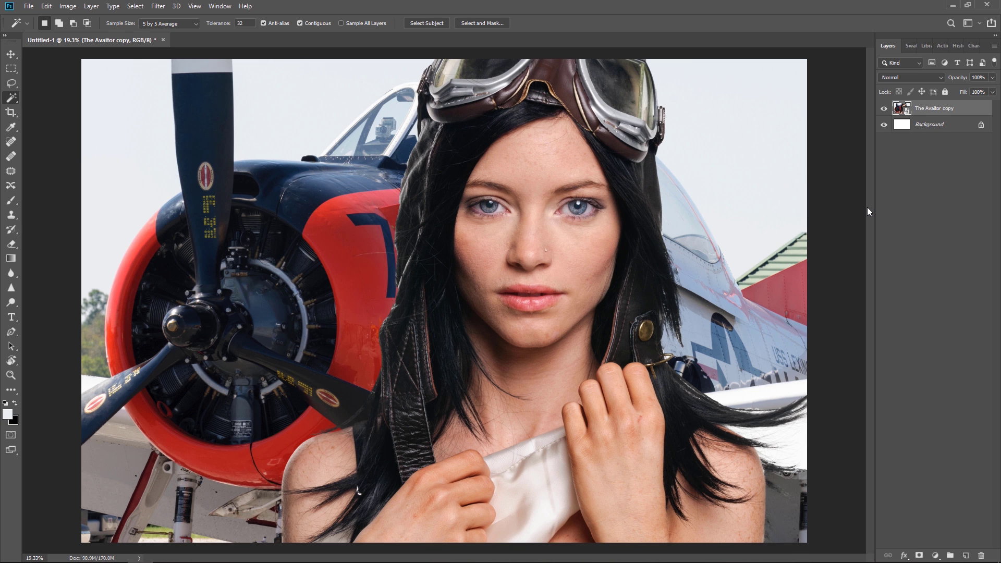
Check the combined smart object's contents, then close the .psb and return to Untitled-1
double_click(897, 110)
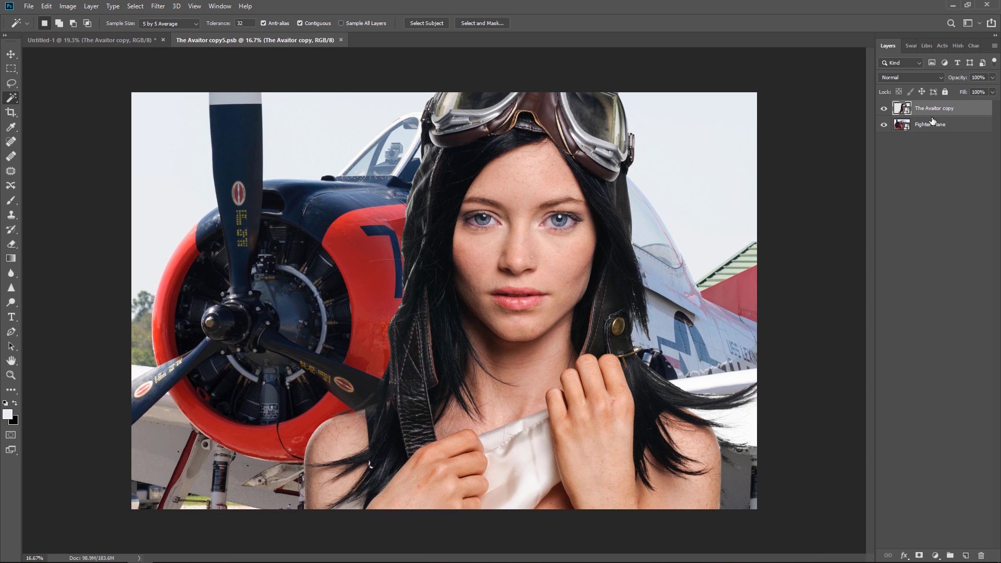
left_click(341, 40)
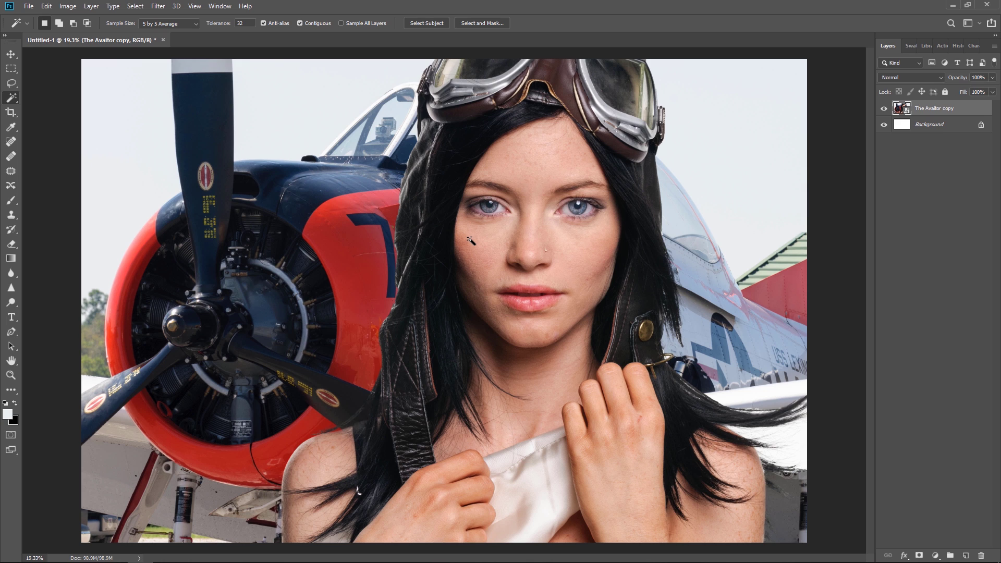
left_click(158, 6)
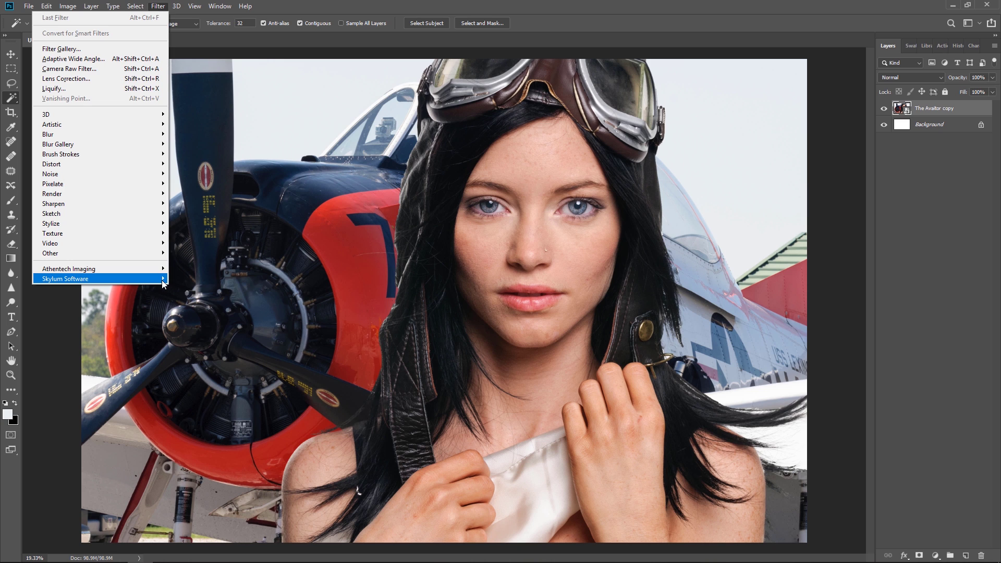
Run Luminar Flex and apply the Aviator 4.011 look from User Luminar Looks
mouse_move(162, 281)
left_click(207, 290)
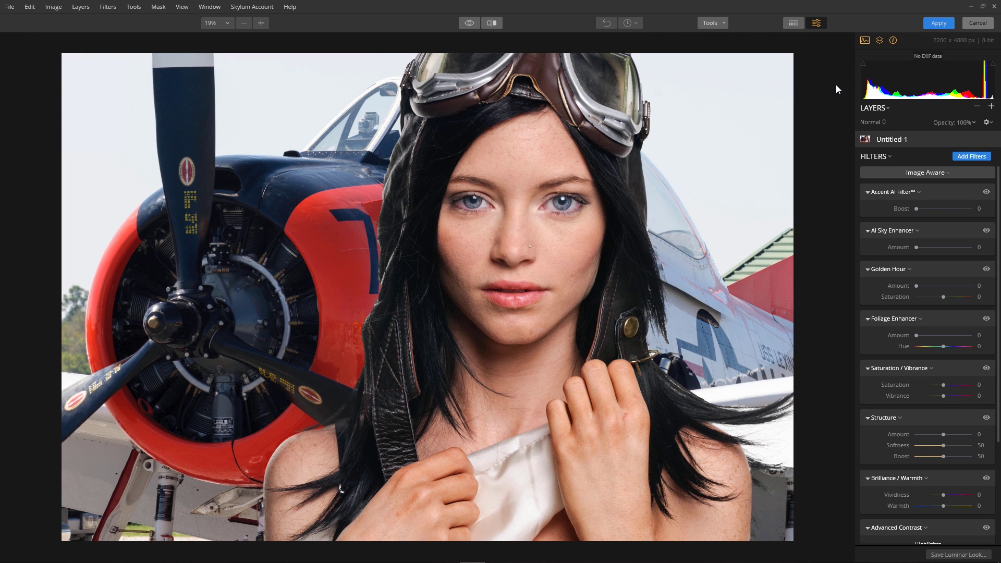
left_click(797, 27)
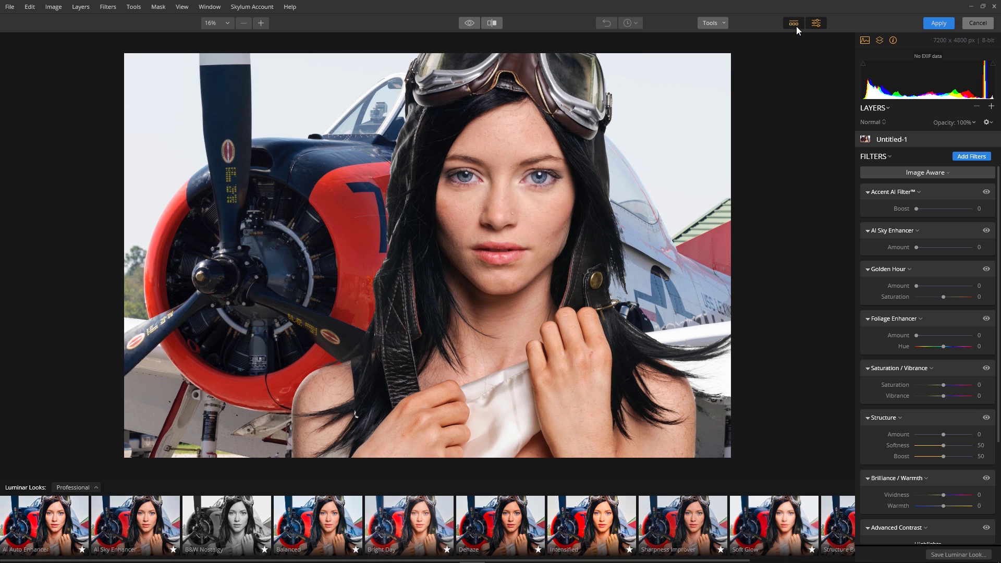
left_click(76, 488)
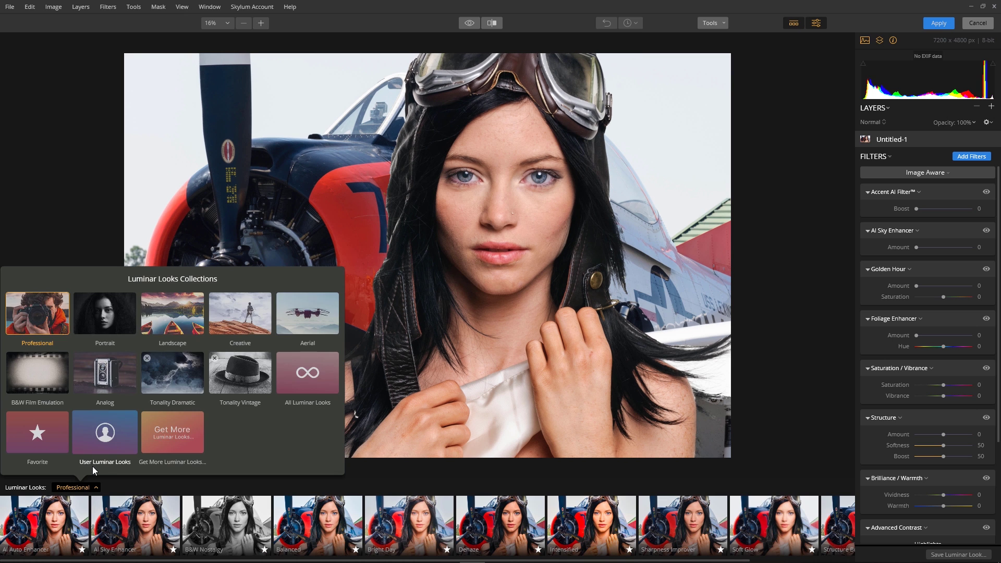
left_click(92, 466)
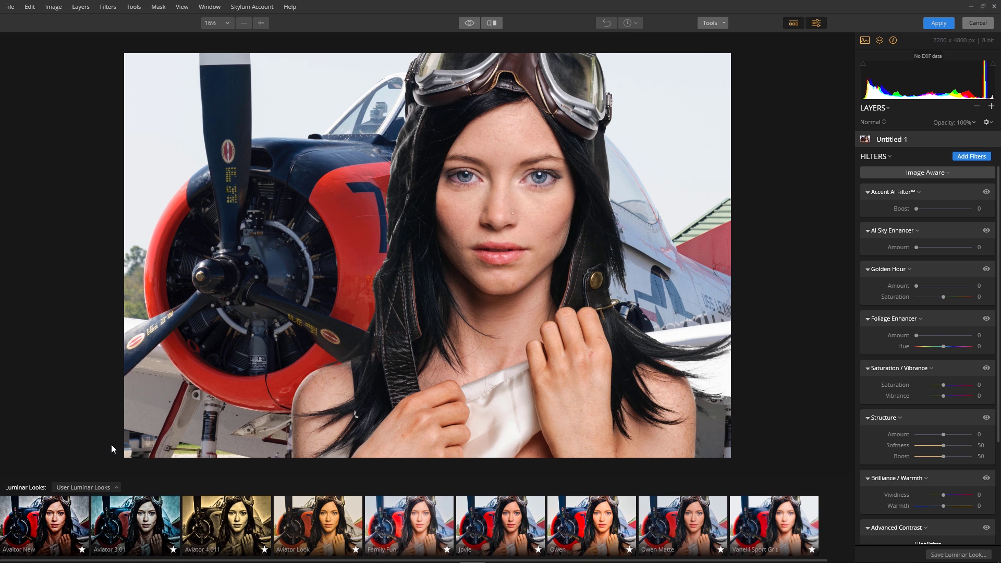
left_click(243, 531)
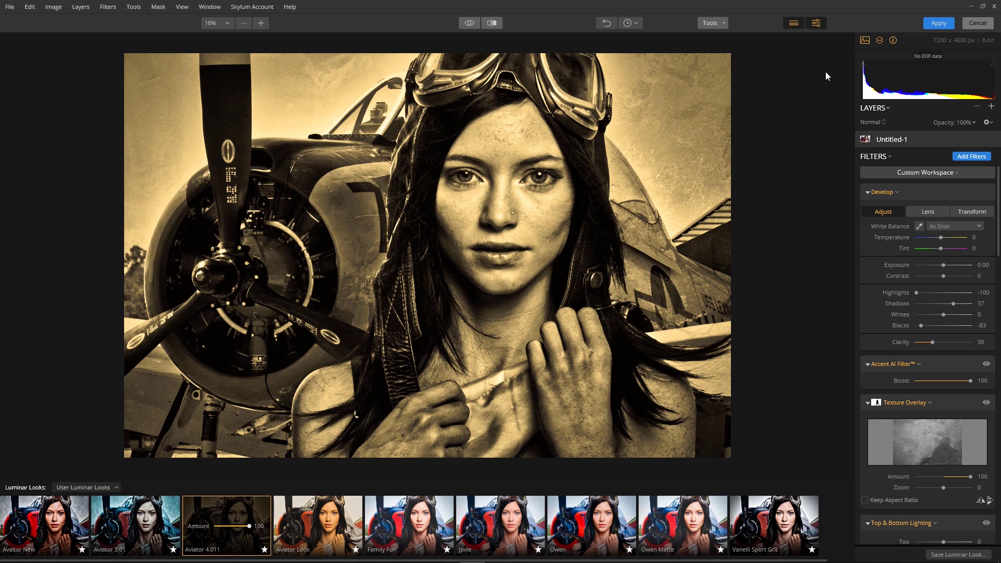
left_click(939, 23)
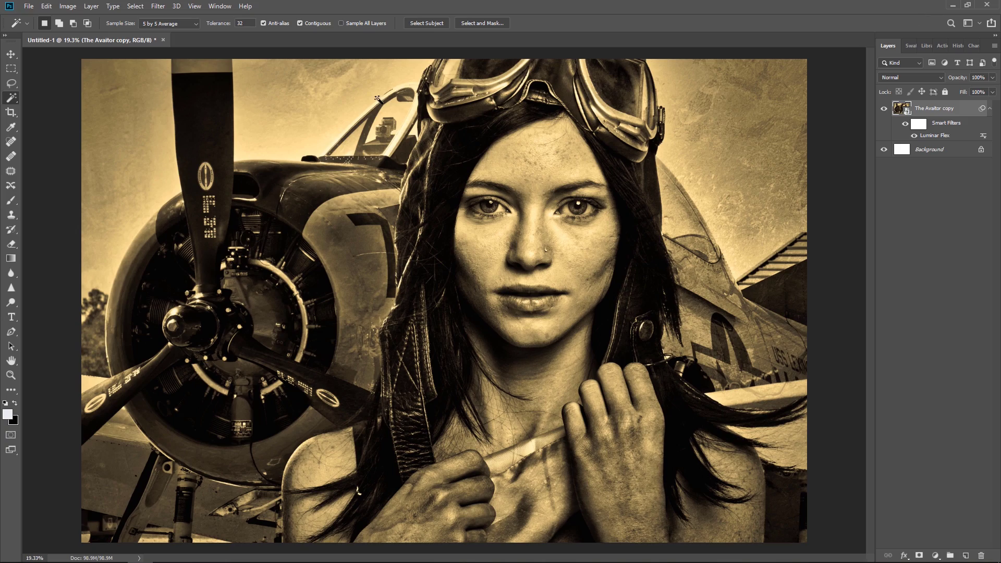
Open The Aviator copy smart object's .psb contents to reach the colour composite and Fighter Plane layer
scroll(381, 134, "up", 5)
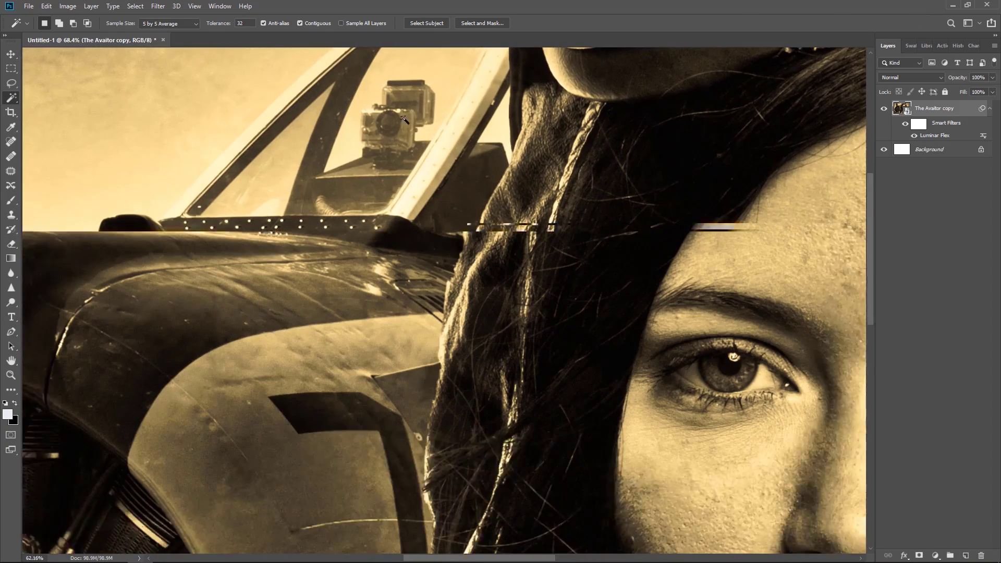
scroll(408, 144, "down", 5)
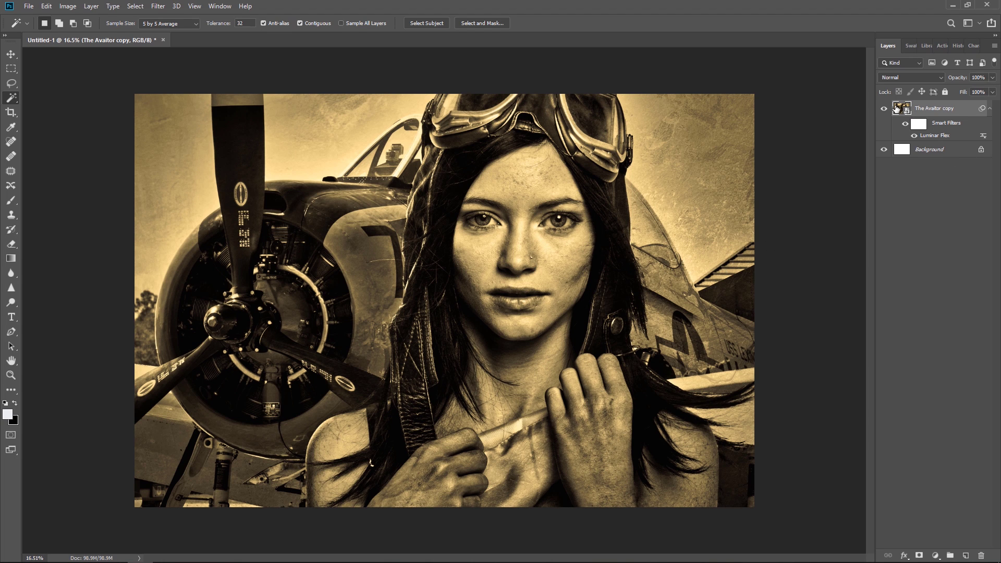
double_click(901, 108)
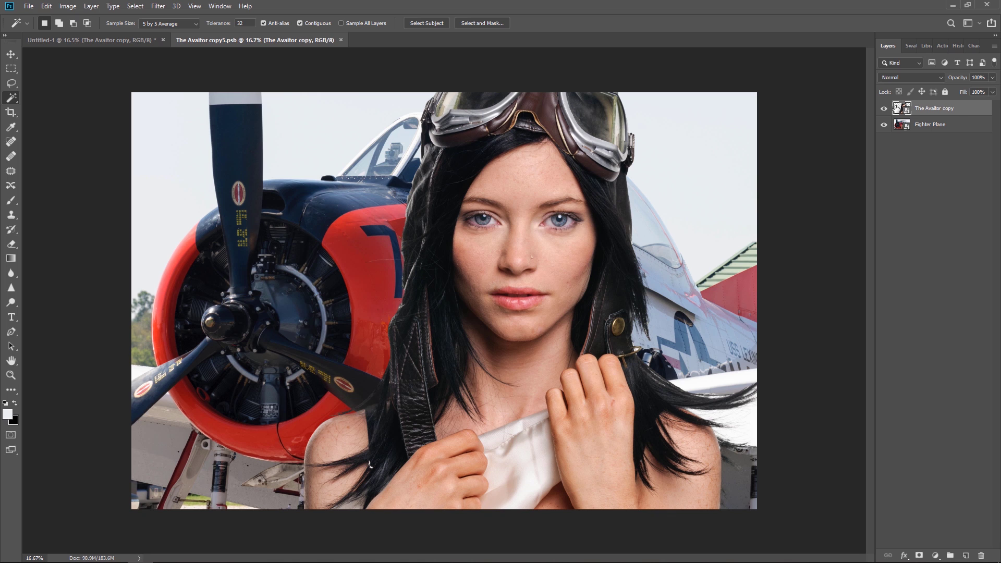
Open the Fighter Plane smart object and try enlarging the plane image to about 108%
left_click(908, 129)
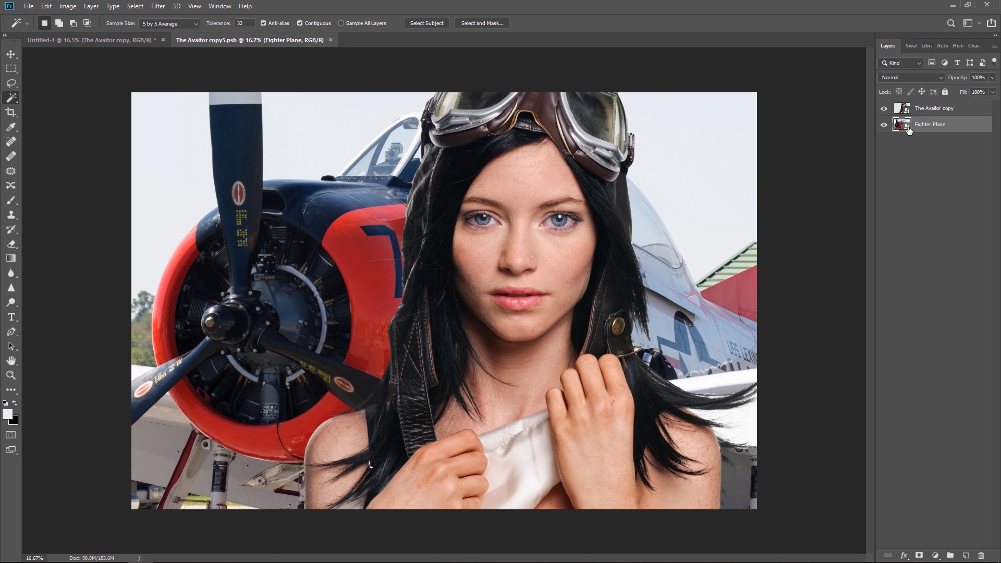
double_click(897, 126)
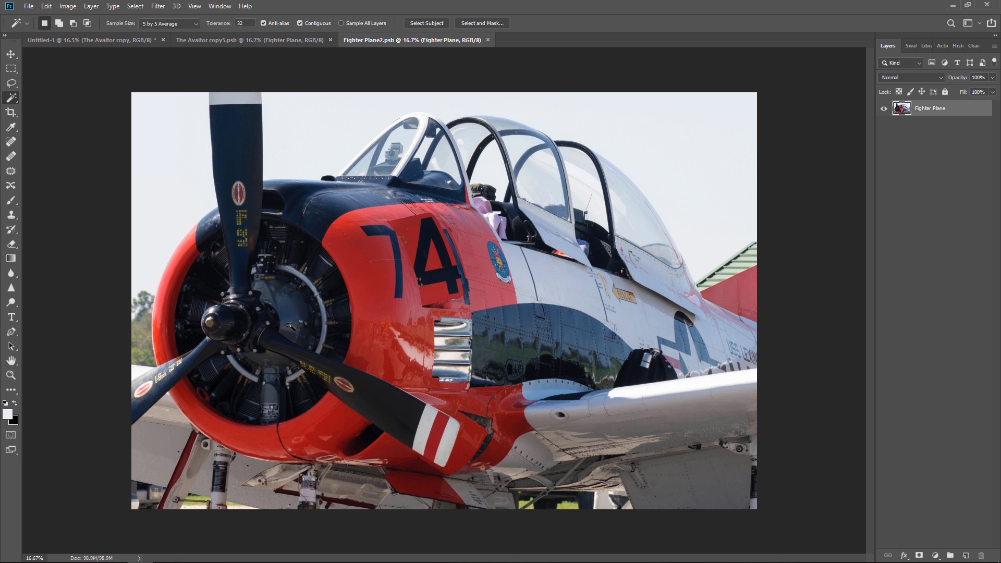
key("ctrl+t")
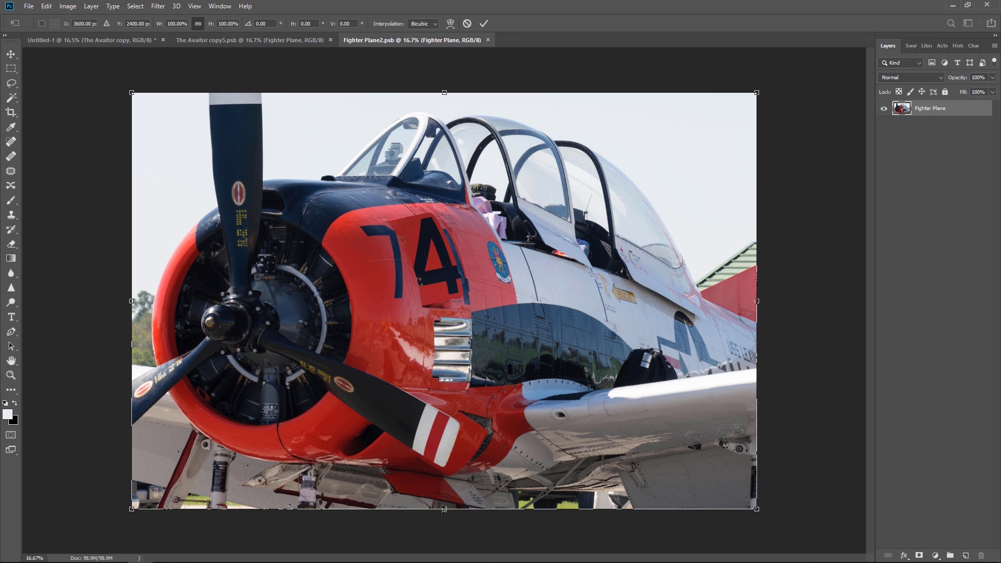
left_click_drag(444, 516, 441, 542)
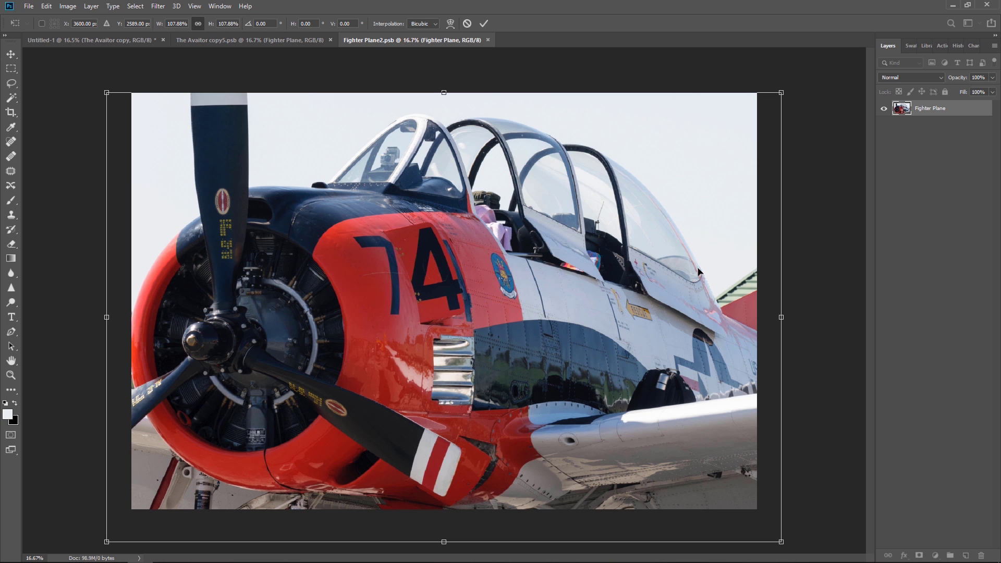
key("w")
Enlarge the plane image to about 107% and commit the new size
scroll(391, 130, "up", 5)
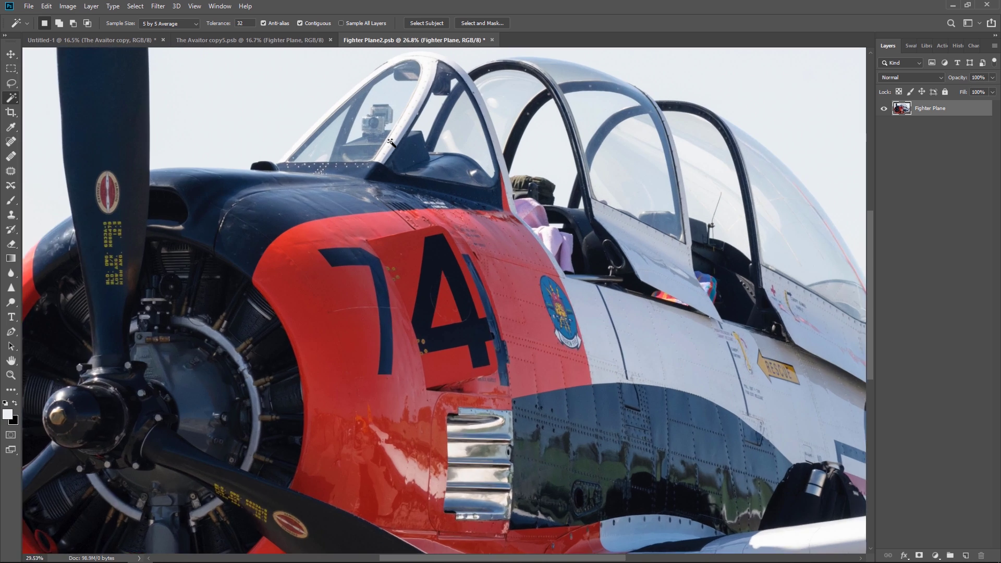
scroll(389, 141, "down", 5)
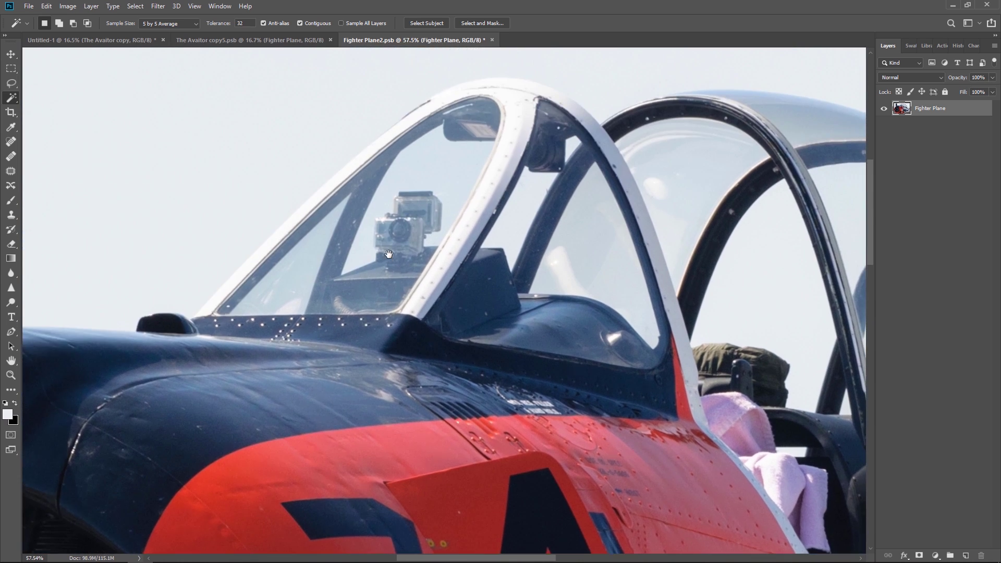
key("b")
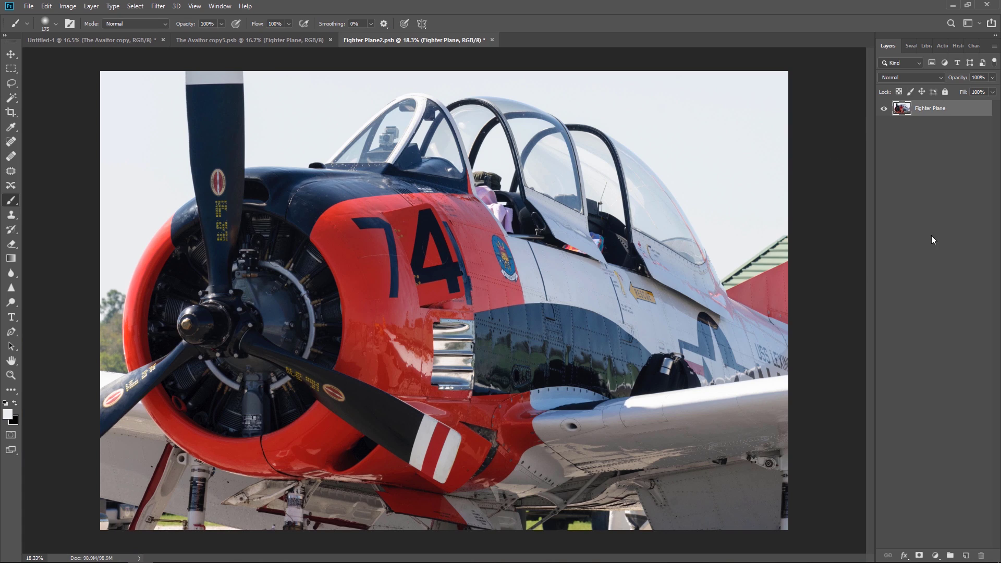
key("ctrl+t")
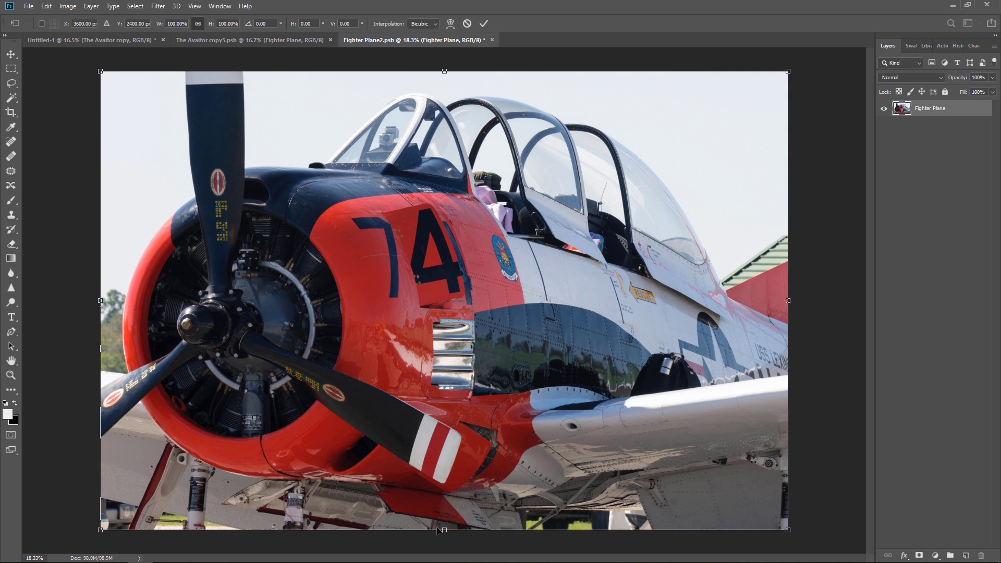
left_click_drag(438, 531, 436, 560)
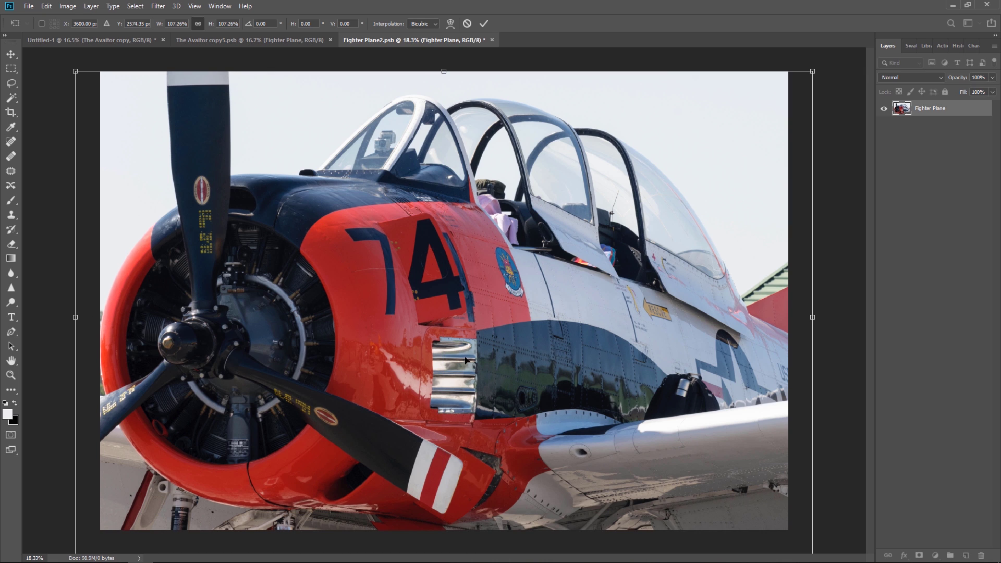
key("b")
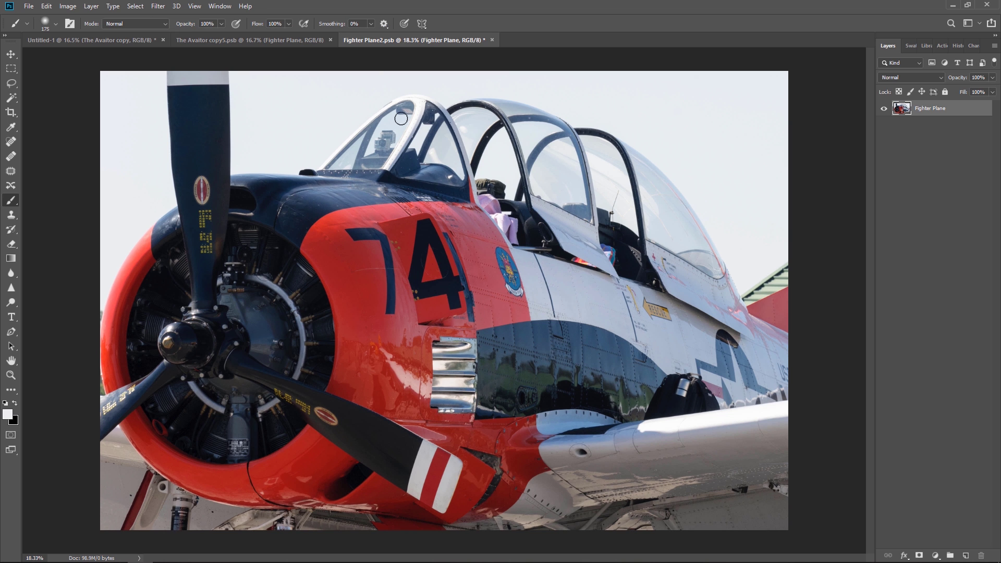
Duplicate the plane layer as Fighter Plane copy and Content-Aware Fill away the lassoed GoPro camera
scroll(360, 112, "up", 5)
scroll(360, 113, "up", 4)
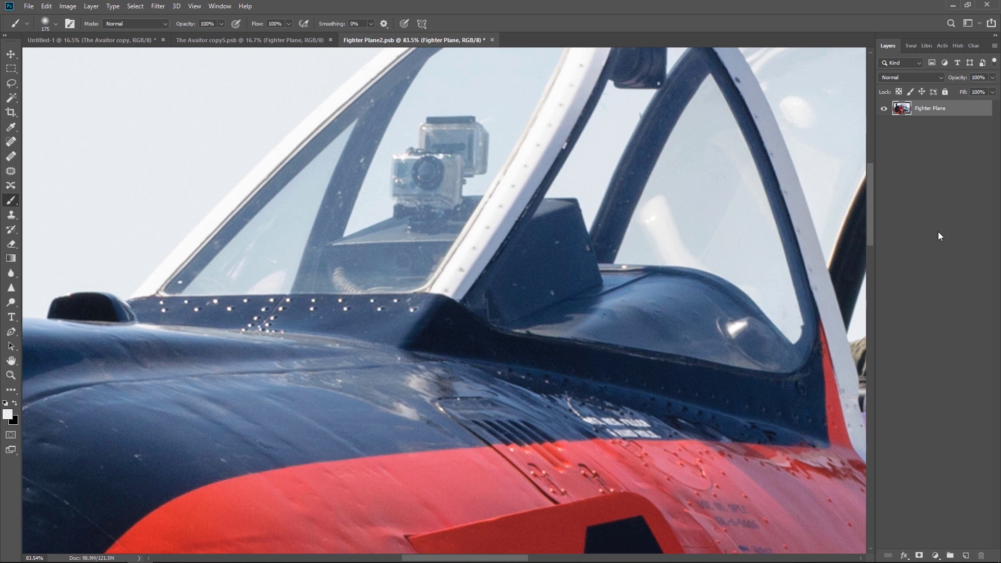
key("ctrl+j")
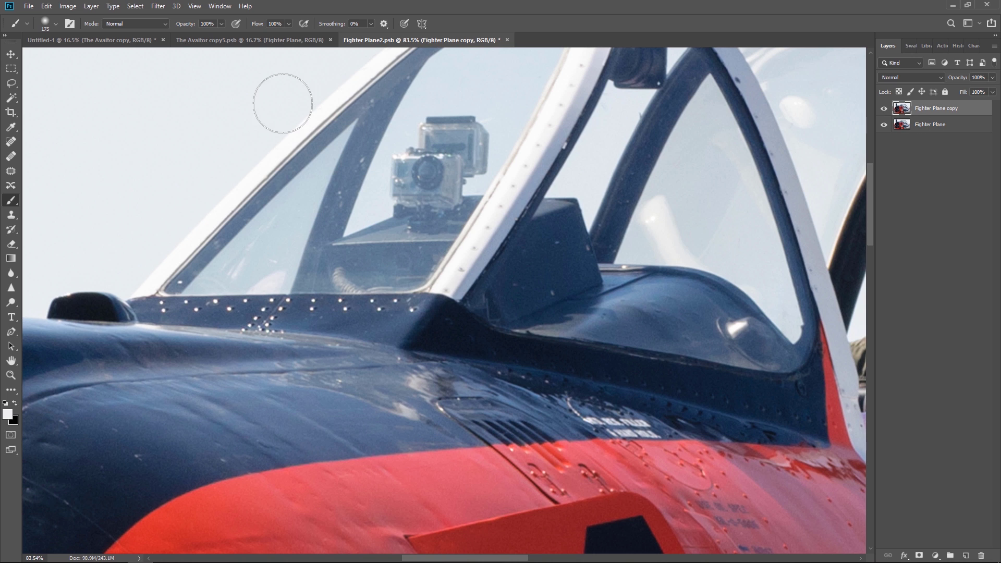
left_click(11, 83)
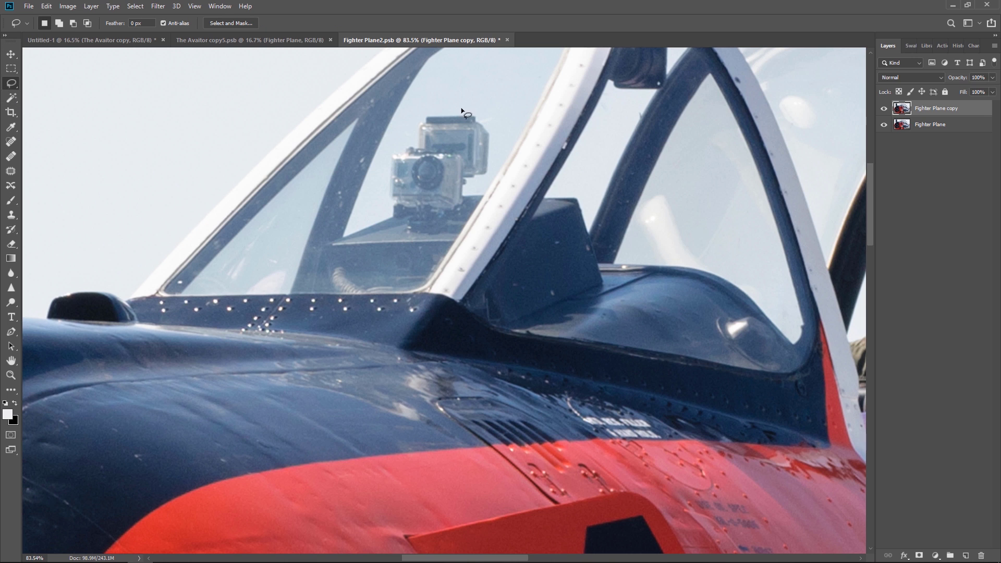
mouse_move(497, 133)
left_mouse_down()
mouse_move(457, 212)
mouse_move(400, 219)
mouse_move(384, 195)
mouse_move(387, 161)
mouse_move(418, 121)
mouse_move(474, 103)
mouse_move(494, 124)
left_mouse_up()
key("shift")
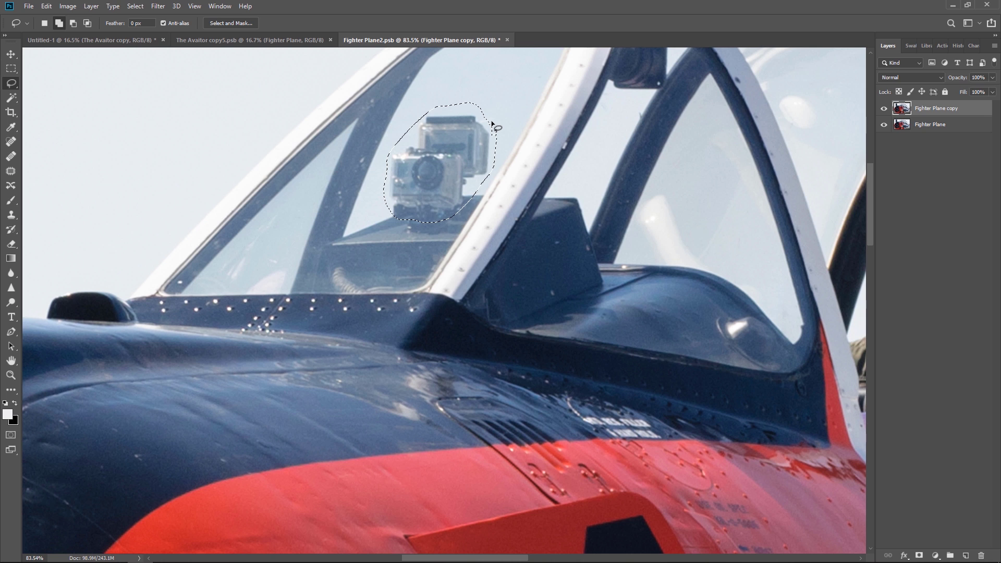
key("shift+BackSpace")
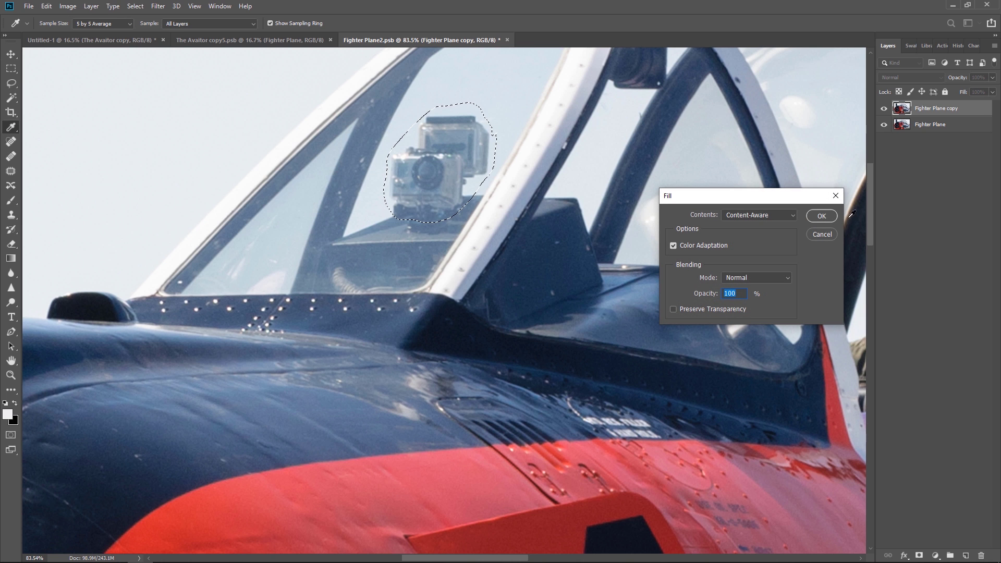
left_click(828, 214)
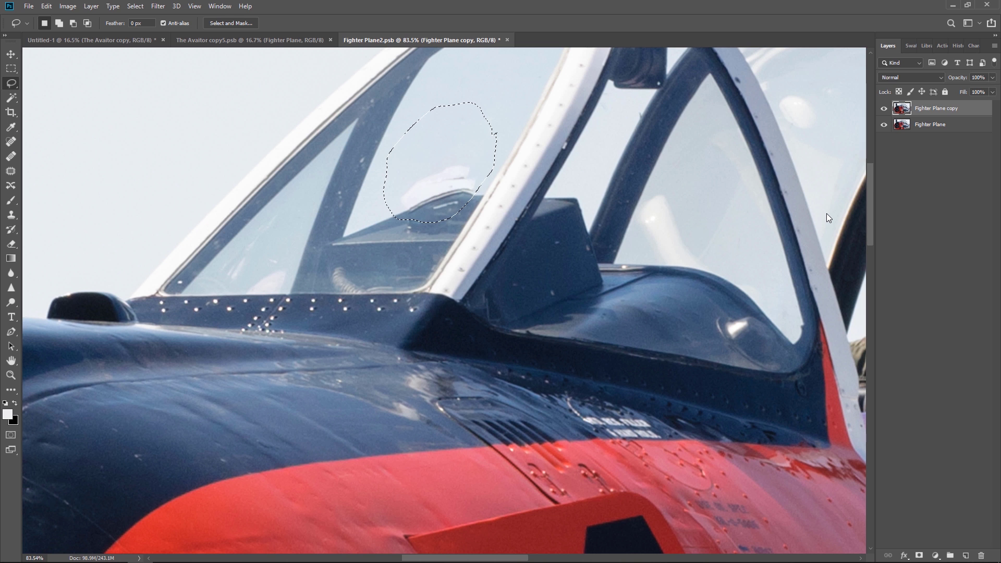
key("ctrl+d")
scroll(728, 229, "down", 2)
Pan to the building behind the tail and lasso-select the green roof area
scroll(731, 231, "down", 4)
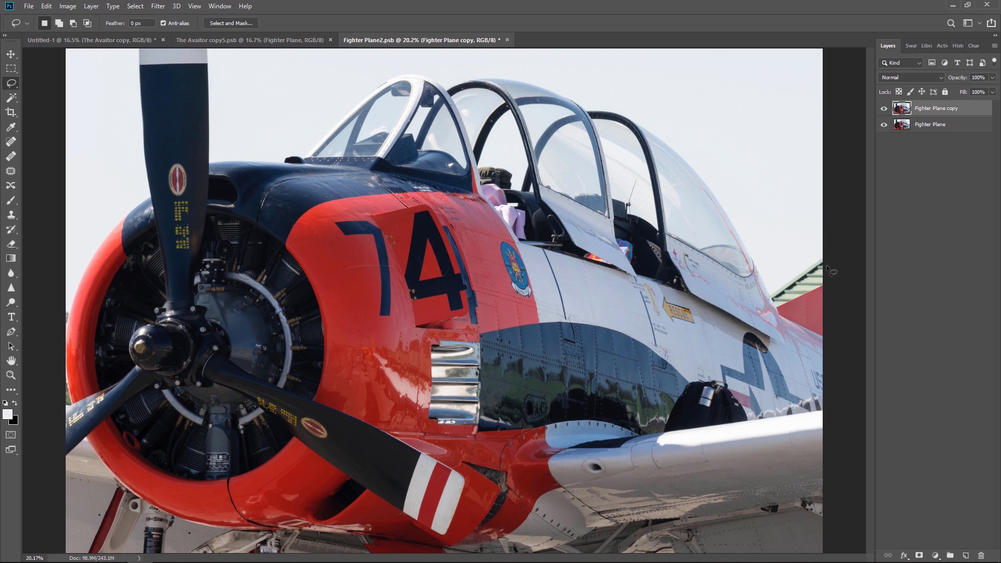
scroll(826, 271, "up", 4)
scroll(827, 271, "up", 1)
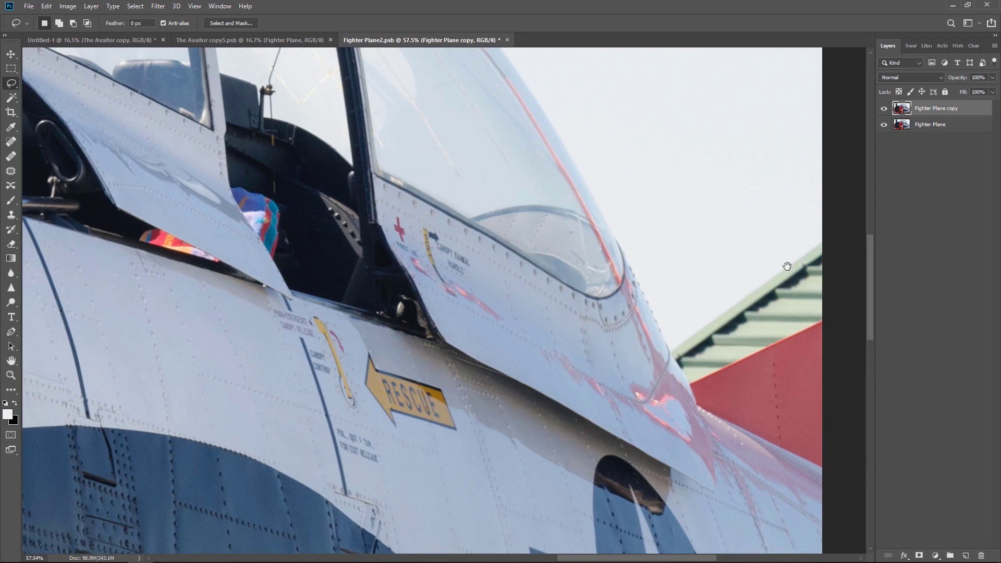
left_click_drag(773, 268, 619, 280)
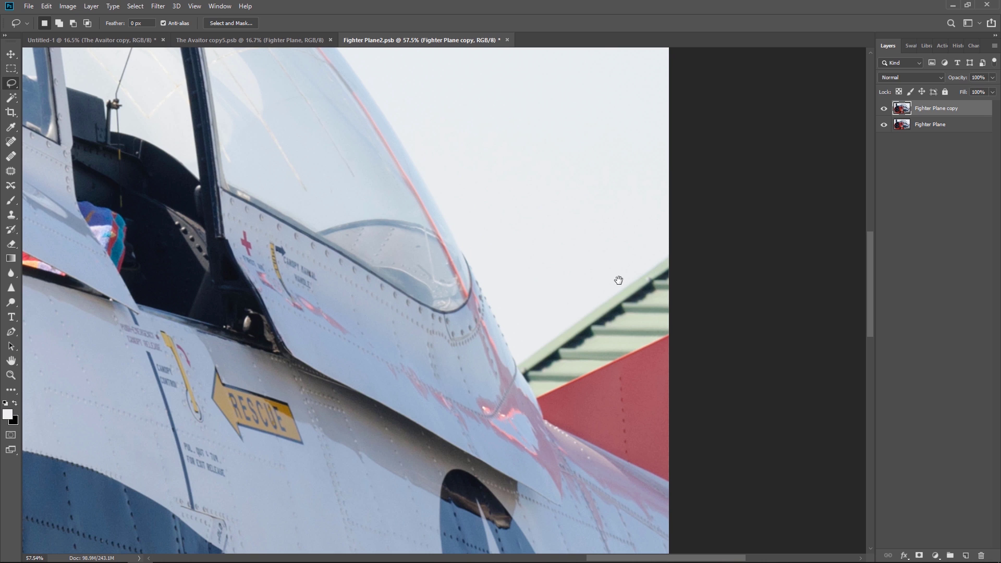
mouse_move(678, 252)
left_mouse_down()
mouse_move(541, 346)
mouse_move(526, 380)
mouse_move(540, 400)
left_mouse_up()
mouse_move(665, 336)
left_mouse_down()
mouse_move(697, 270)
mouse_move(678, 233)
left_mouse_up()
key("shift")
Sample the pale sky colour and brush it over the selected roof, then deselect
key("i")
mouse_move(576, 260)
left_mouse_down()
mouse_move(553, 283)
mouse_move(577, 250)
mouse_move(574, 259)
left_mouse_up()
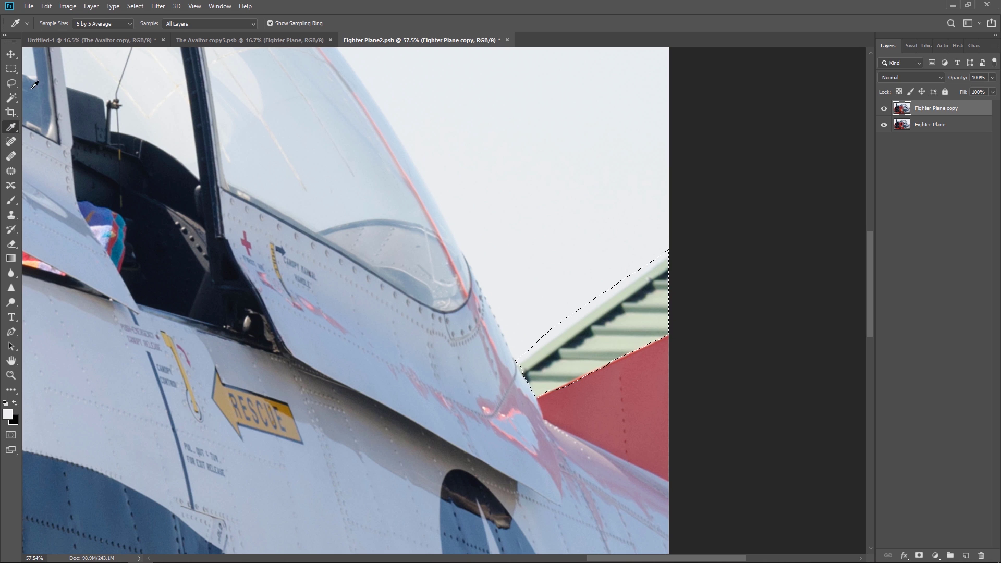
left_click(11, 201)
mouse_move(626, 264)
left_mouse_down()
mouse_move(599, 313)
mouse_move(611, 351)
left_mouse_up()
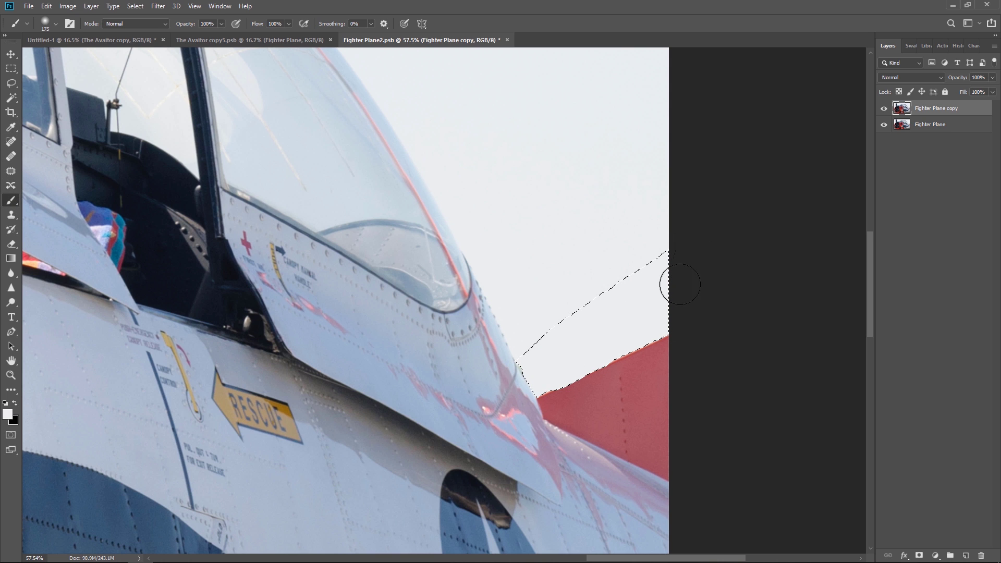
key("ctrl+d")
scroll(644, 228, "down", 5)
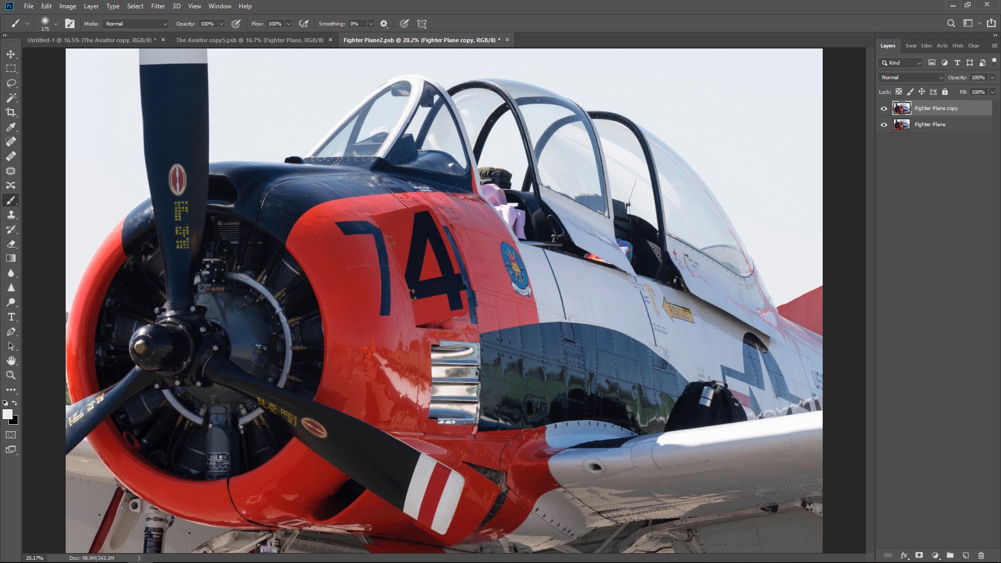
Save and close Fighter Plane2.psb, then save The Aviator copy5.psb
key("ctrl+s")
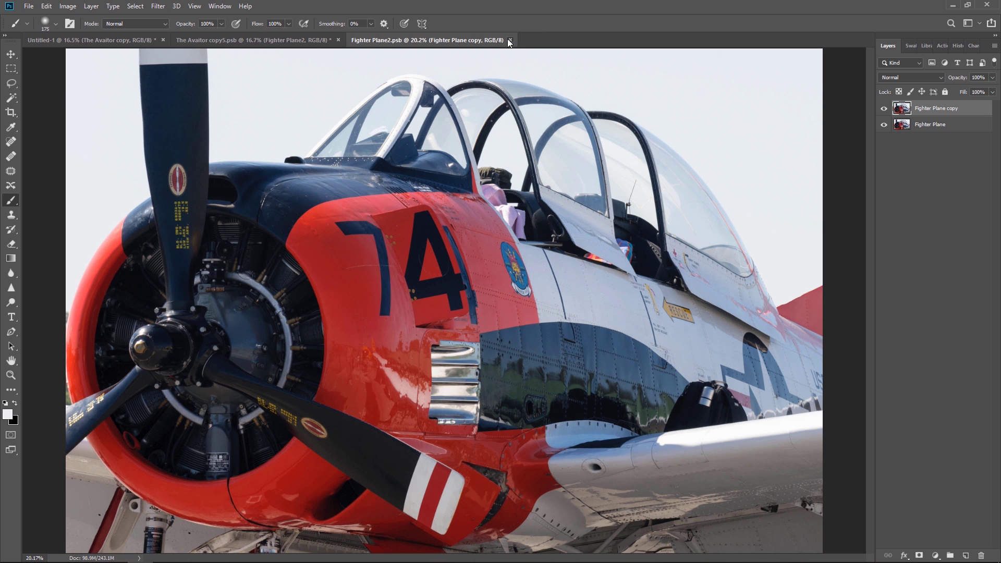
left_click(510, 41)
key("ctrl+s")
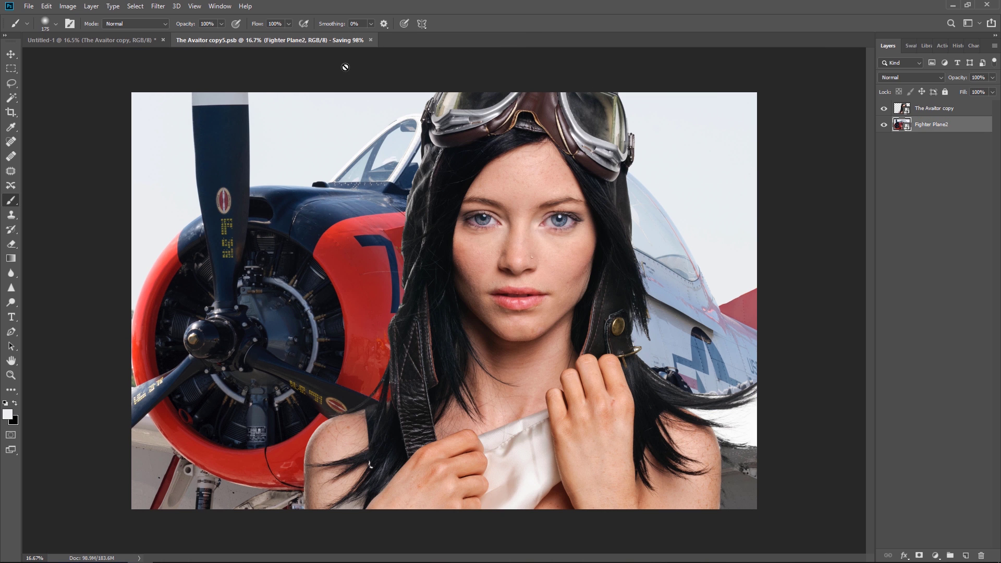